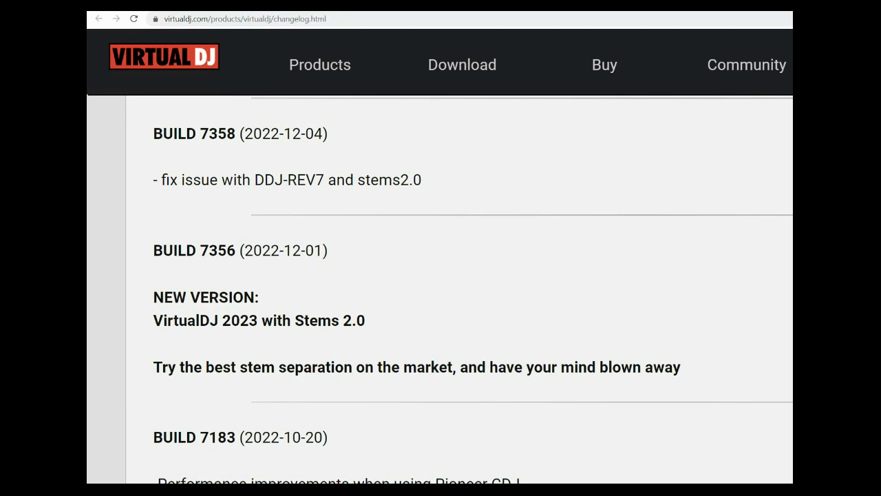
- Switch to the Documents\VirtualDJ window, then back to the AppData\Local\VirtualDJ folder window
key(alt+Tab)
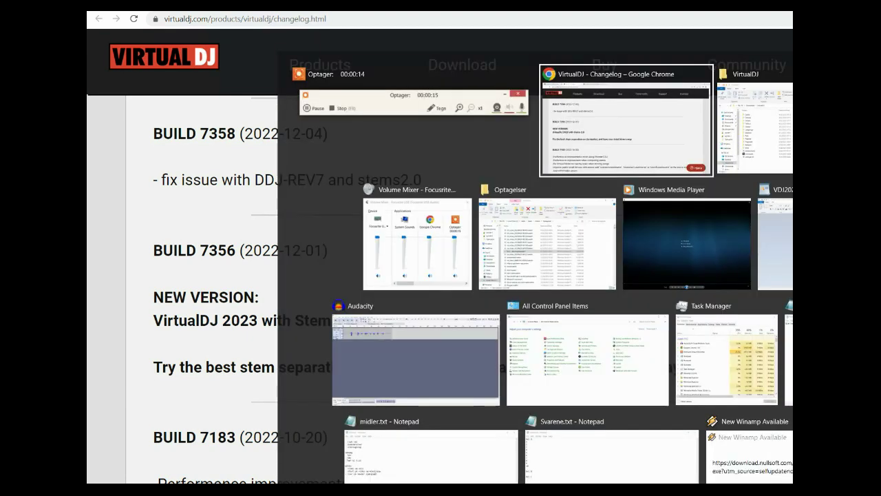
key(alt+Tab)
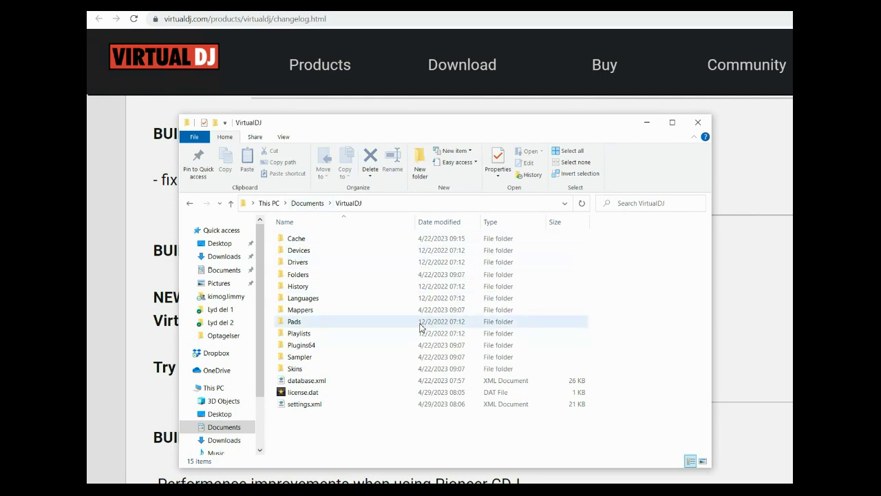
key(alt+Tab)
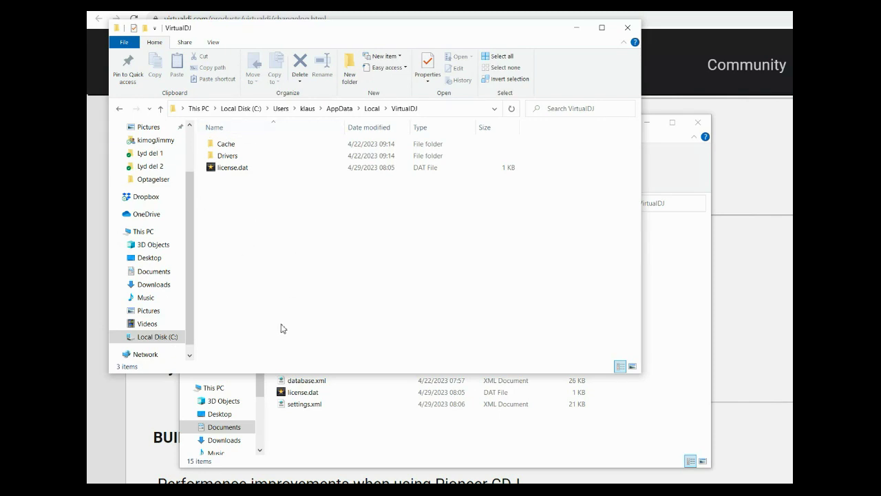
- Alternate between the AppData\Local\VirtualDJ and Documents\VirtualDJ windows to compare their contents
key(alt+Tab)
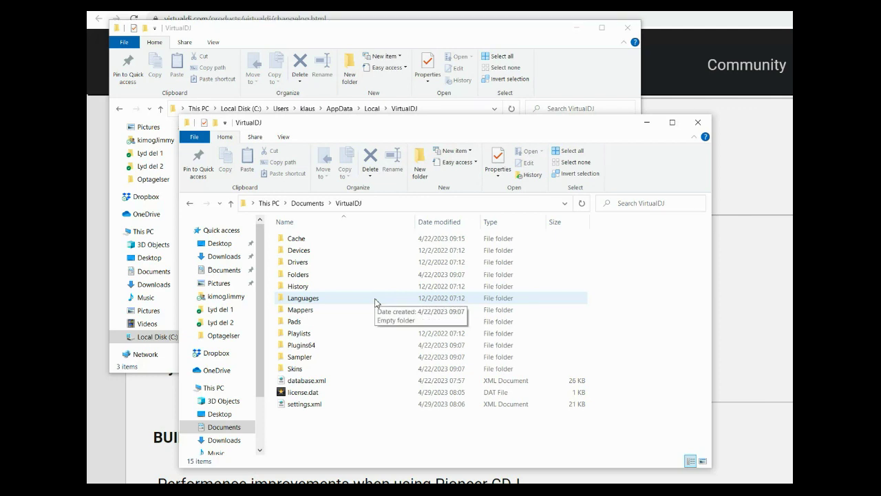
key(alt+Tab)
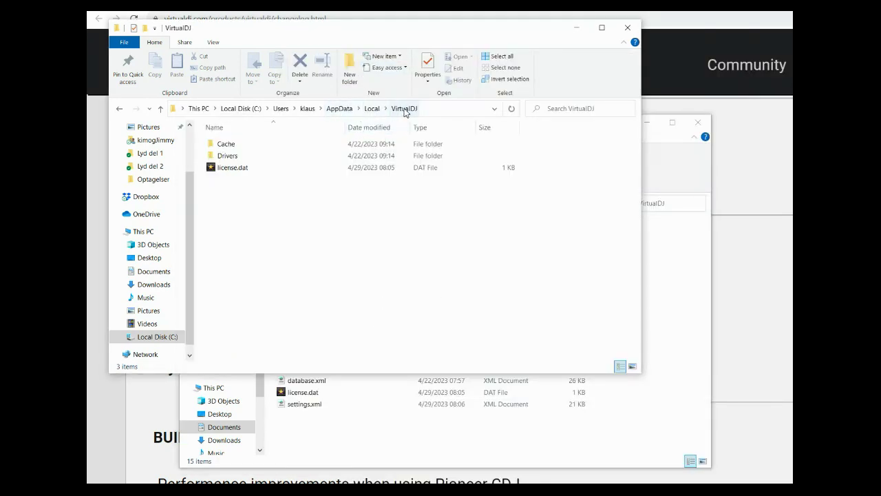
key(alt+Tab)
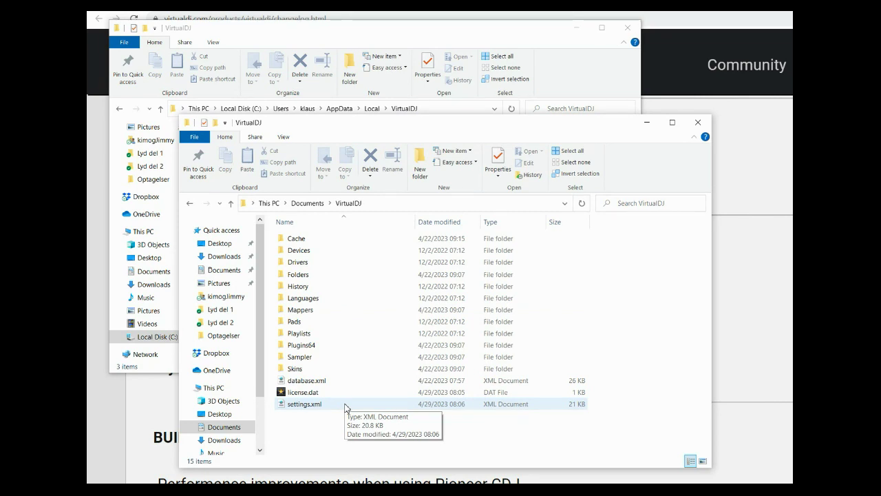
key(alt+Tab)
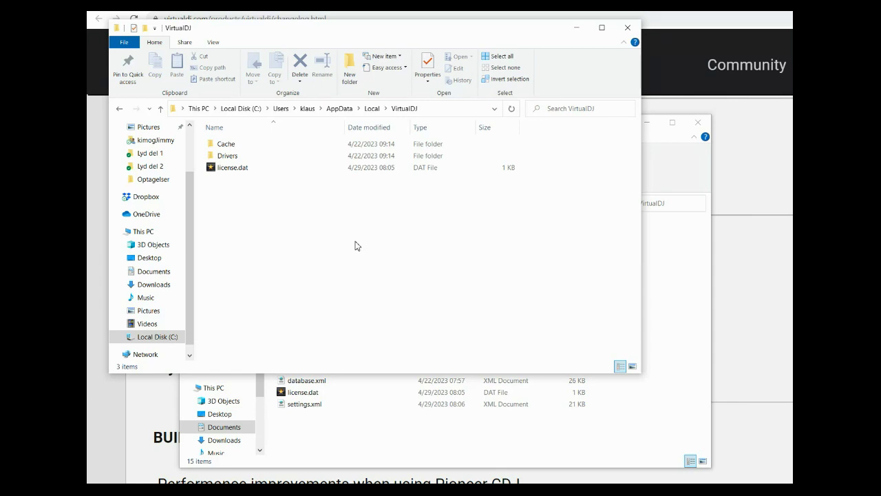
key(alt+Tab)
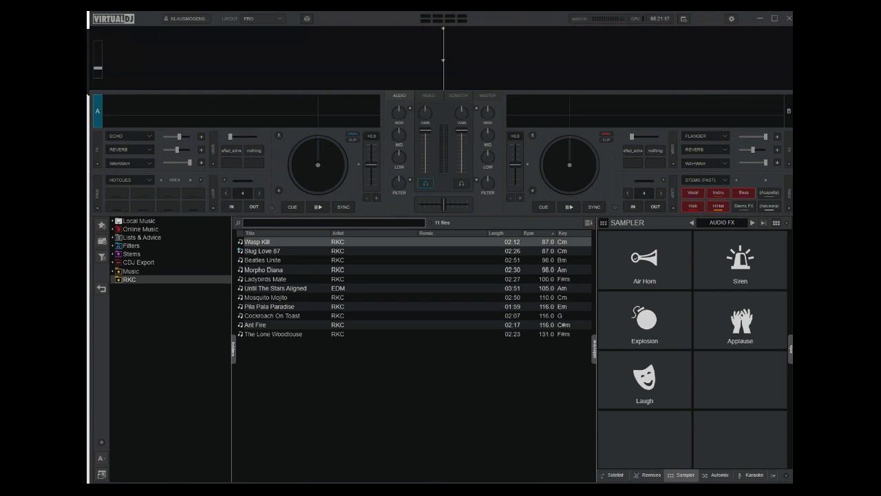
- Open VirtualDJ's settings and reveal its home folder in Explorer
click(732, 19)
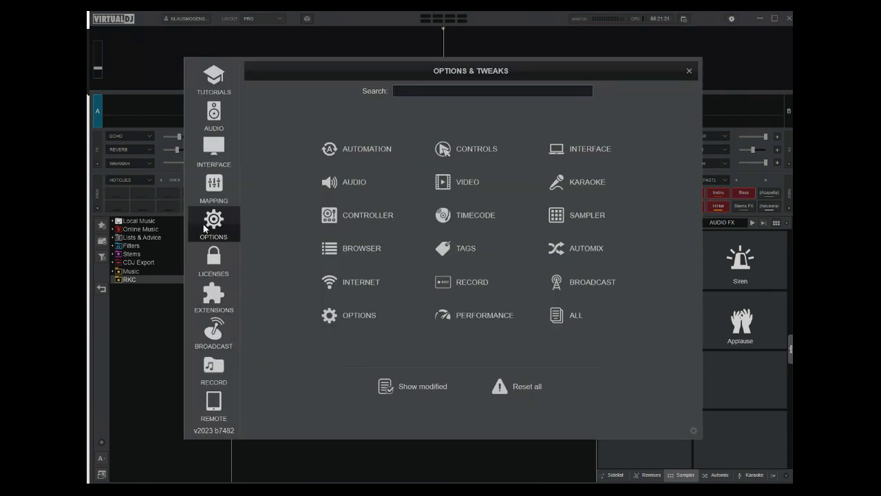
click(694, 432)
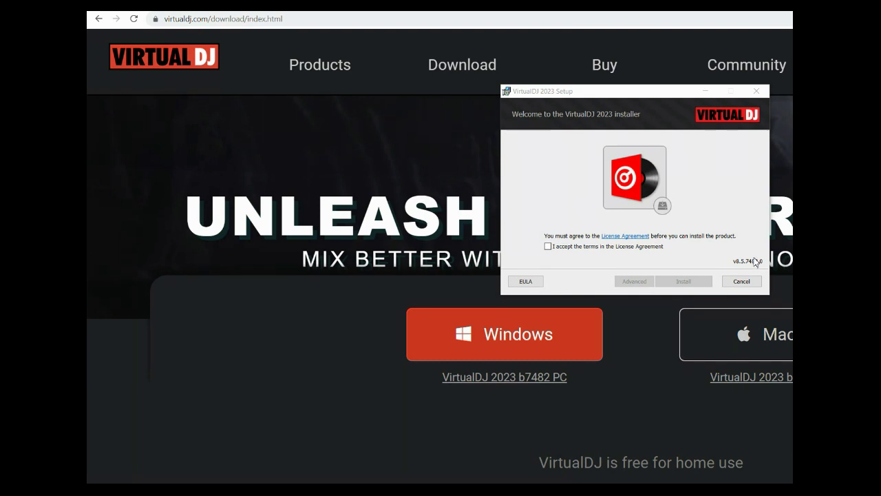
- Accept the license agreement terms in the VirtualDJ 2023 installer
click(548, 247)
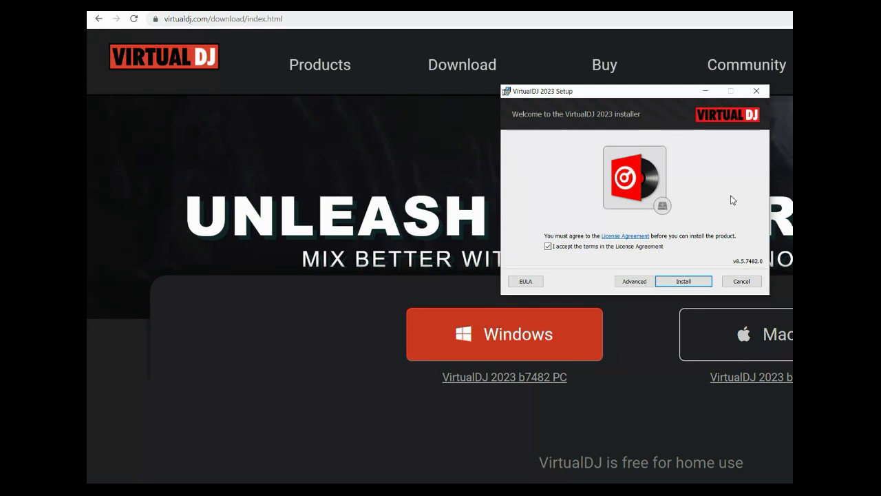
- In Advanced setup, select 'Skins and plugins' and open its destination-folder chooser
click(634, 282)
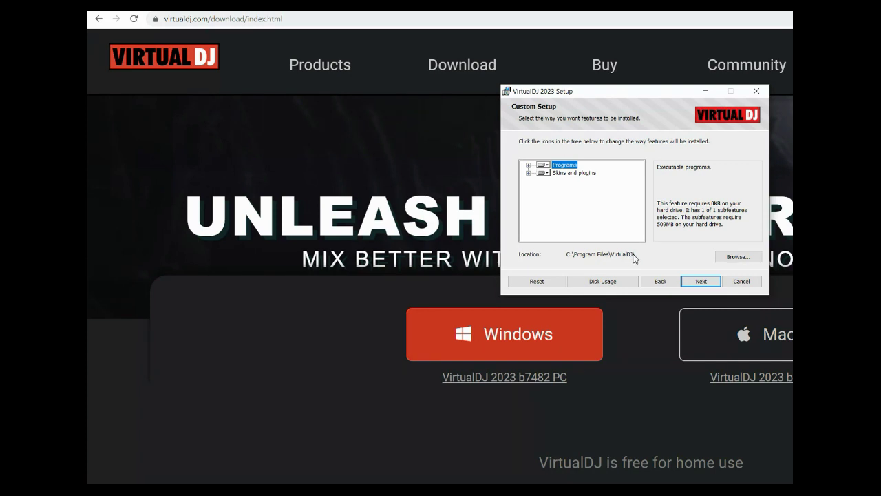
click(577, 174)
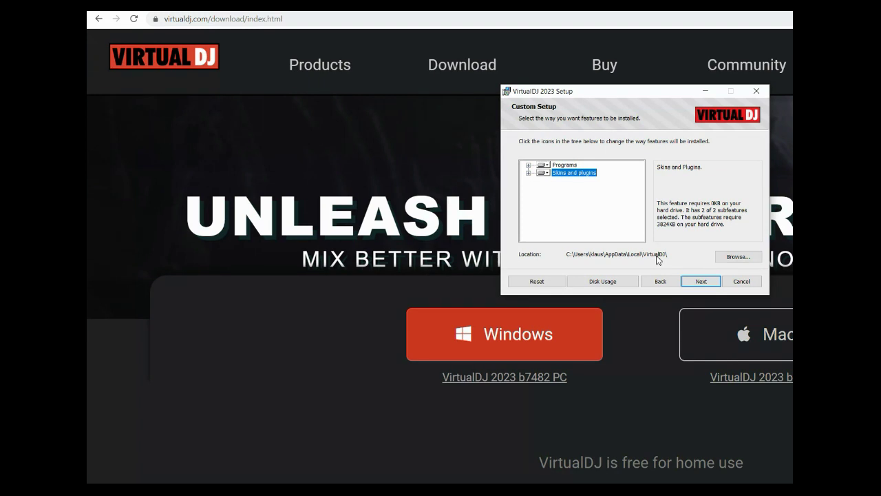
click(734, 258)
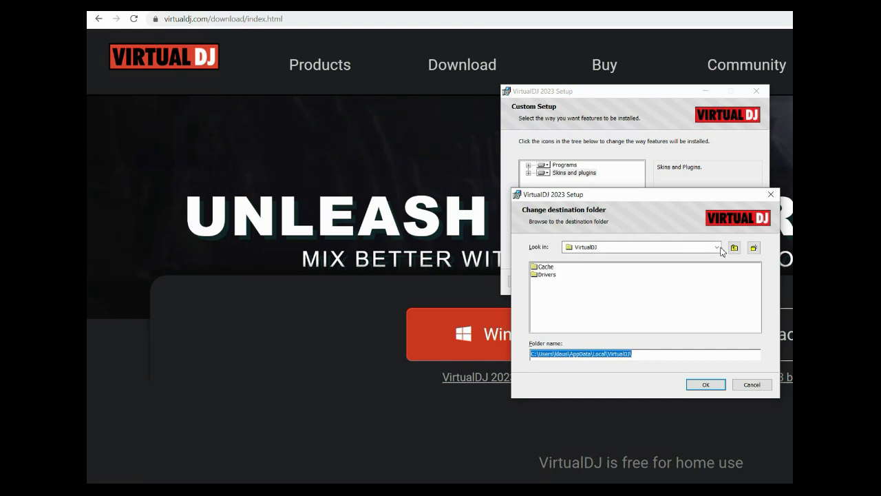
- Create a new 'VirtualDJ' folder in Documents and set it as the Skins and plugins destination
click(723, 251)
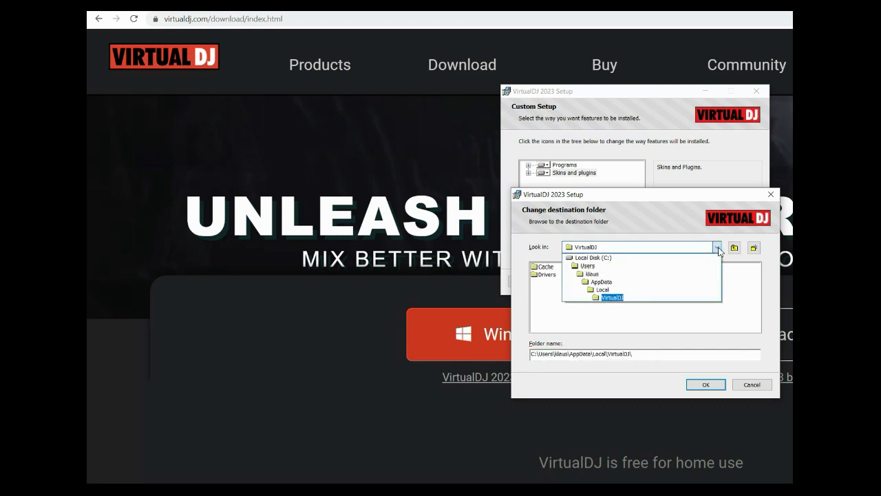
click(686, 275)
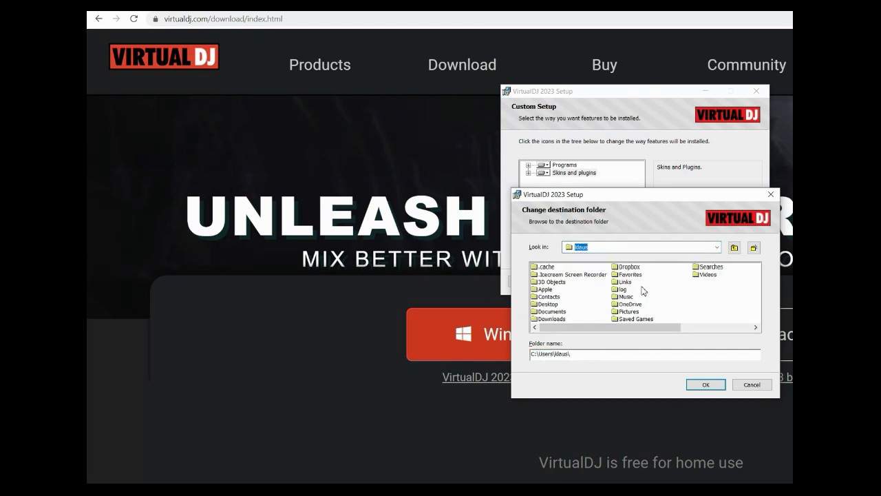
double_click(566, 312)
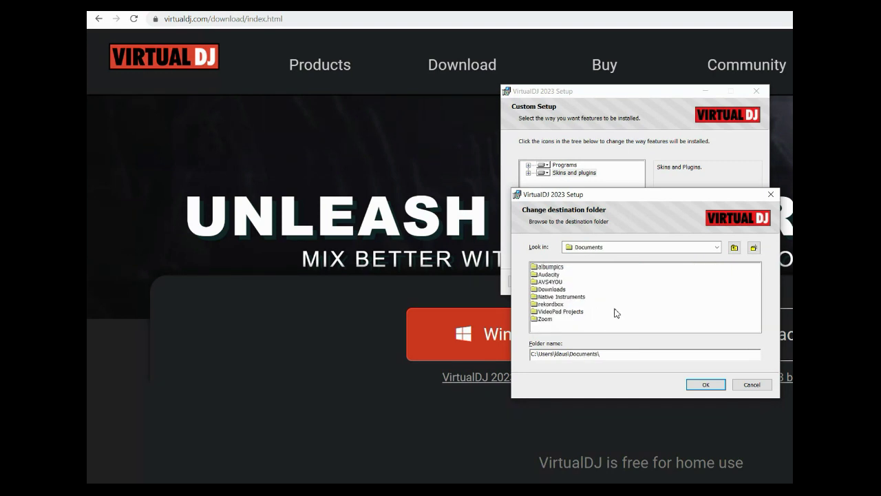
click(755, 248)
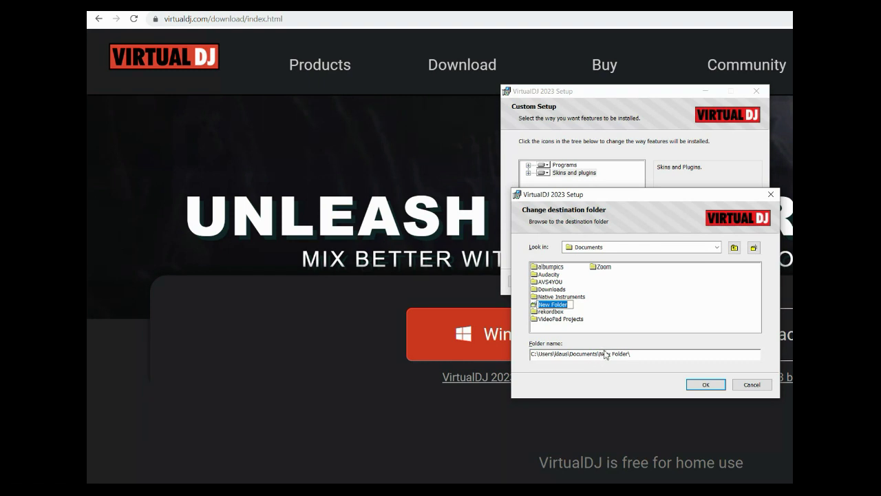
text(VirtualDJ)
click(550, 319)
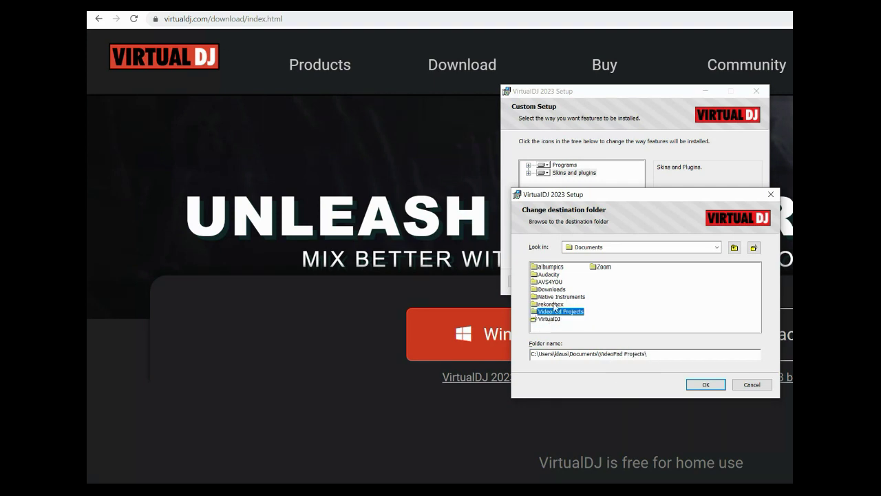
click(561, 319)
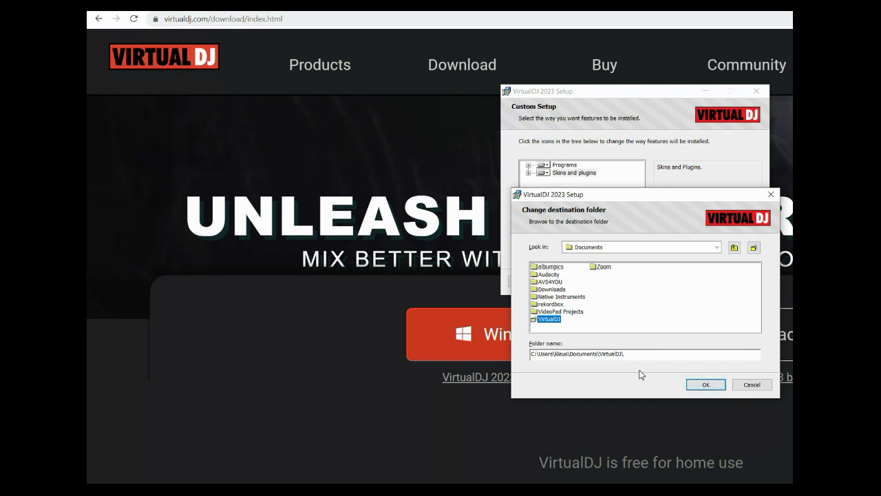
click(707, 384)
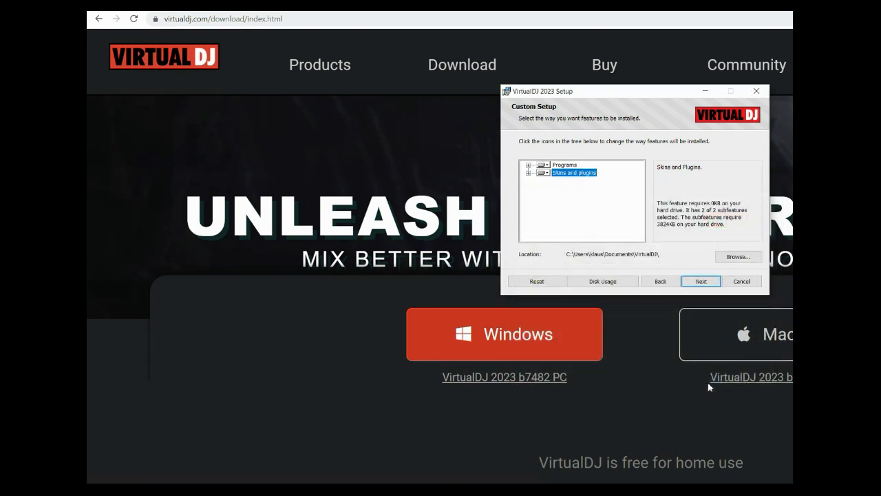
- Install VirtualDJ 2023 and close the installer after Installation Successful
click(704, 283)
click(704, 283)
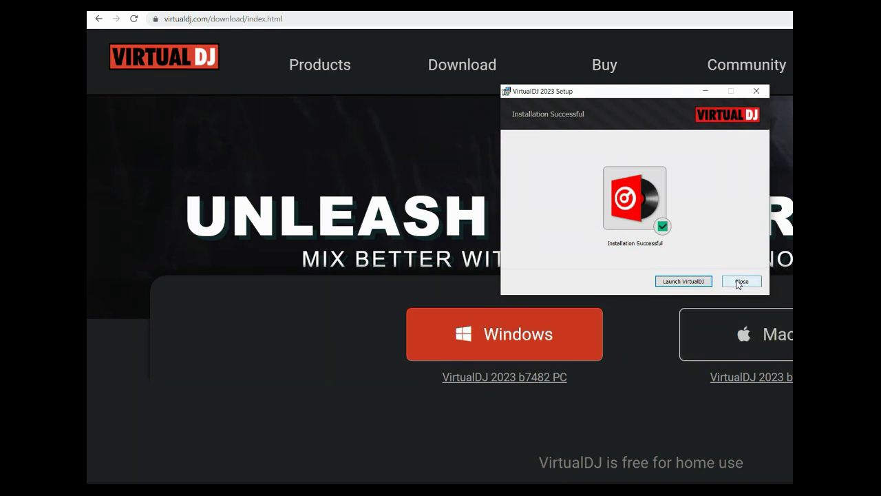
click(741, 282)
- In the Documents window, sort by name A–Z and open the new VirtualDJ folder
key(alt+Tab)
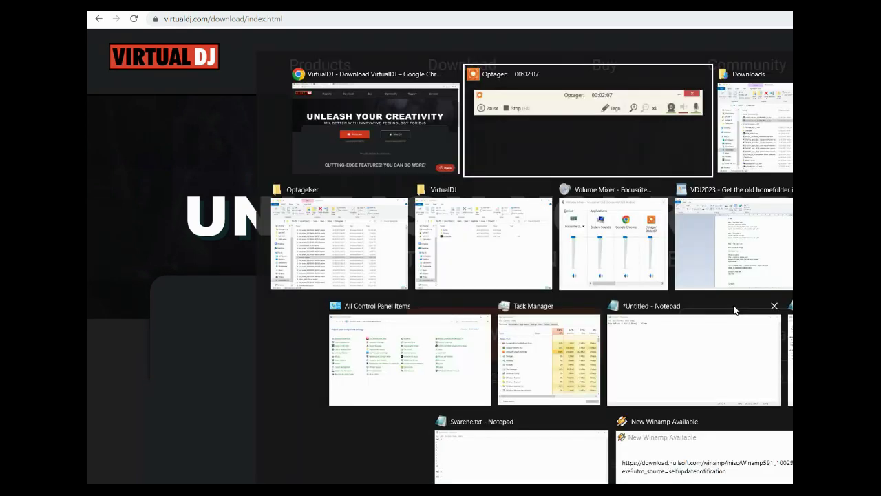
key(alt+Tab)
key(alt+Tab)
click(354, 222)
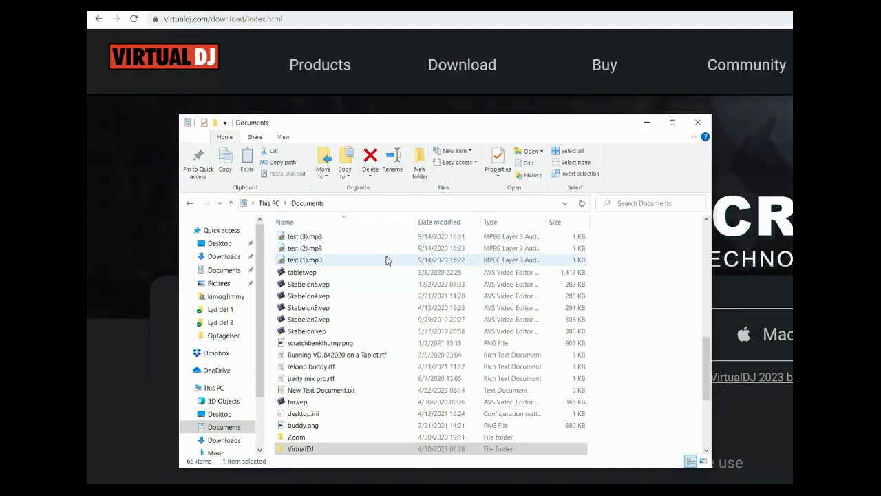
click(328, 225)
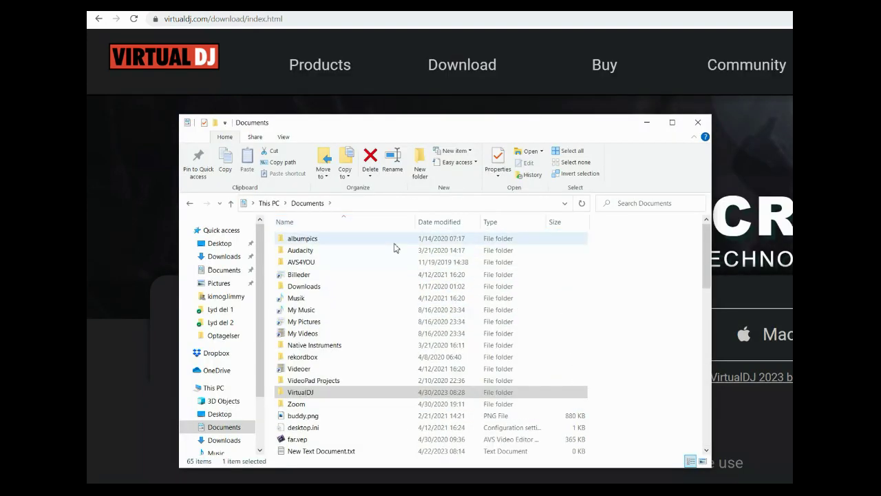
double_click(308, 396)
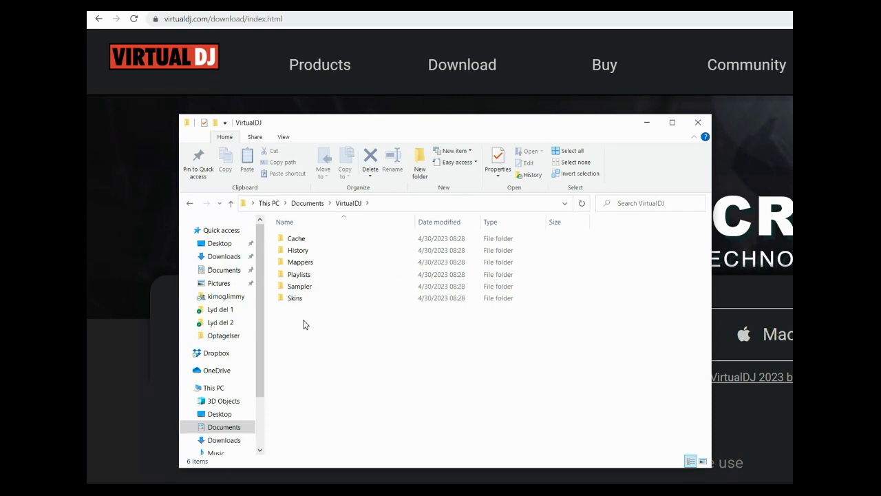
- Launch VirtualDJ by searching 'vir' in the Start menu
key(super)
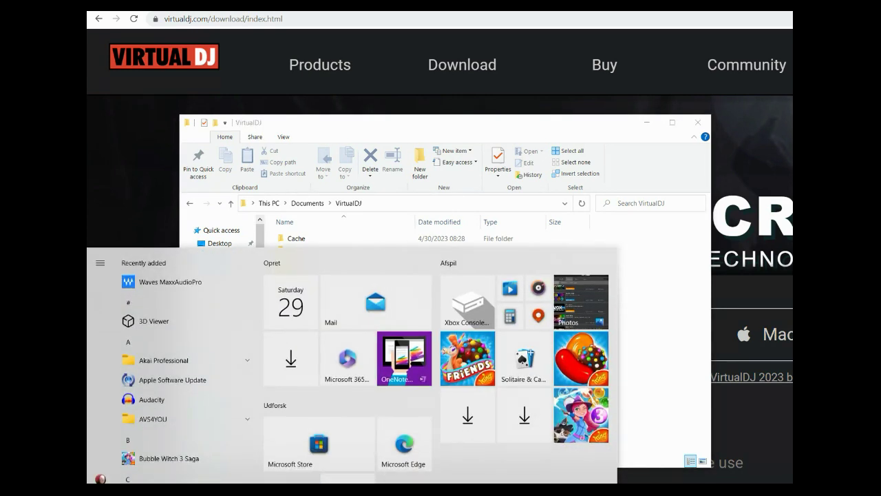
text(vir)
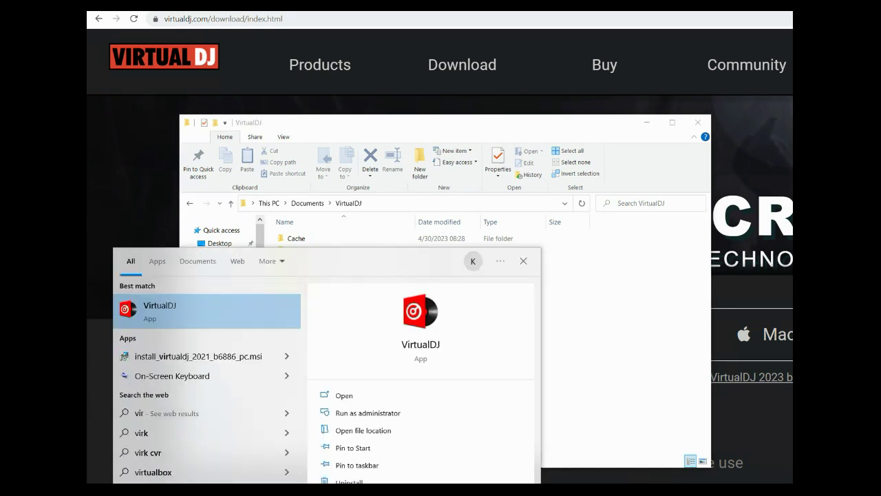
key(Return)
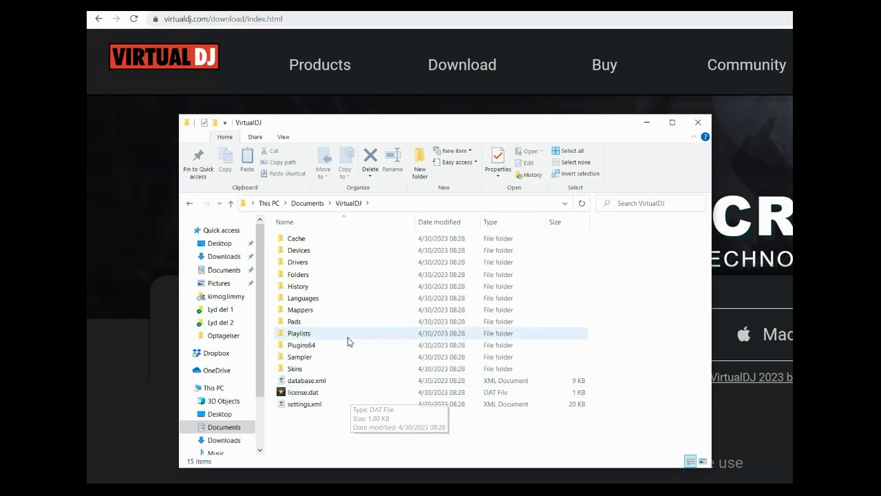
- Drag the Documents\VirtualDJ Explorer window up and to the left
drag(404, 122, 329, 25)
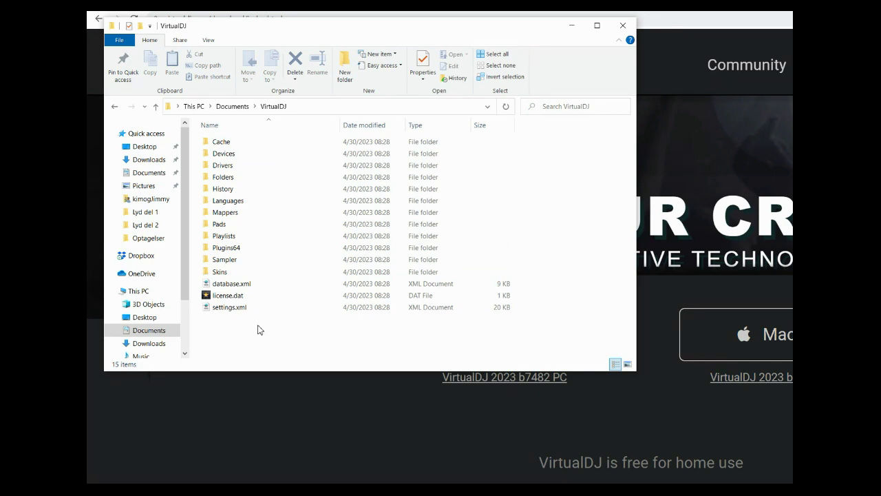
- Switch to the AppData\Local\VirtualDJ window and move it aside to uncover the Downloads folder
key(alt+Tab)
key(alt+Tab)
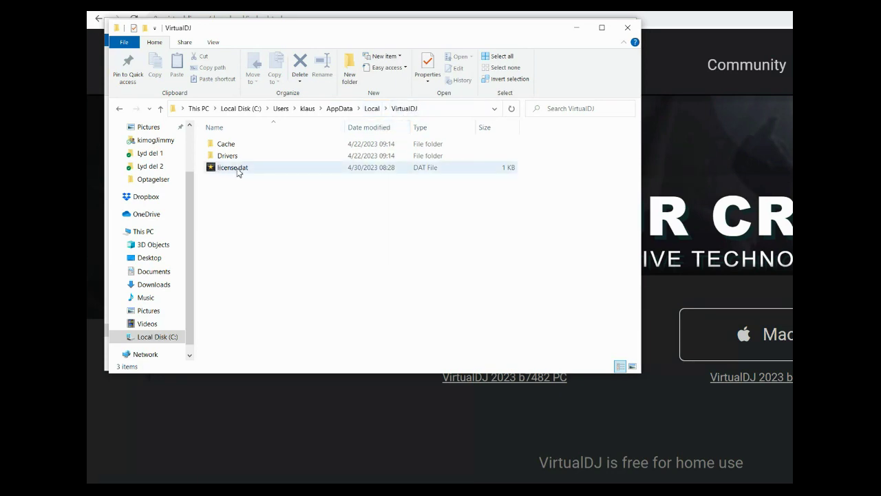
drag(301, 26, 447, 58)
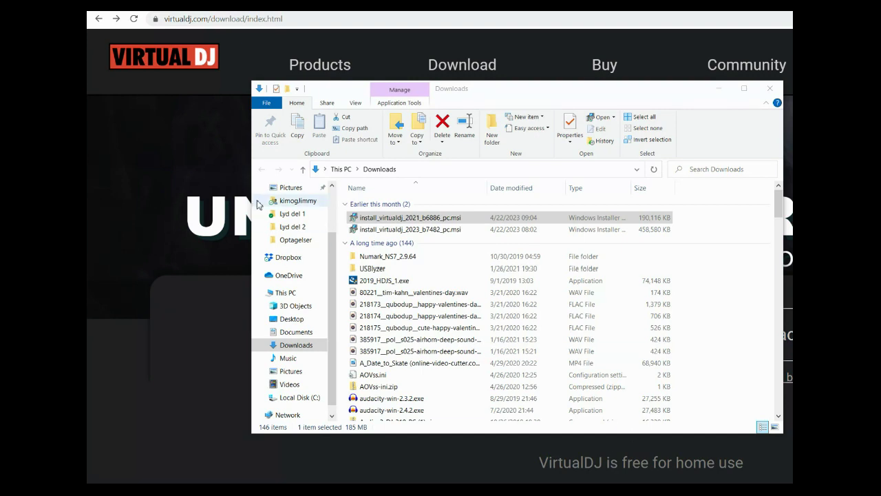
- Install VirtualDJ 2021 from install_virtualdj_2021_b6886_pc.msi, accepting the license terms, then close the installer
click(416, 220)
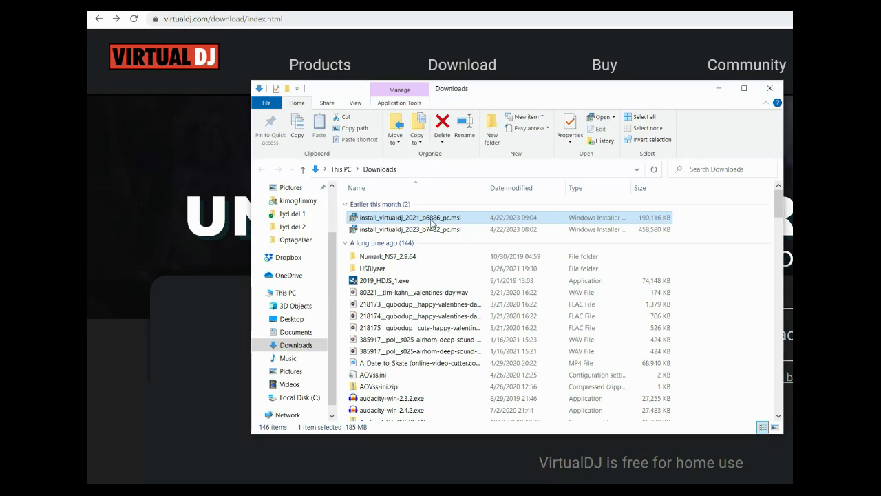
double_click(355, 218)
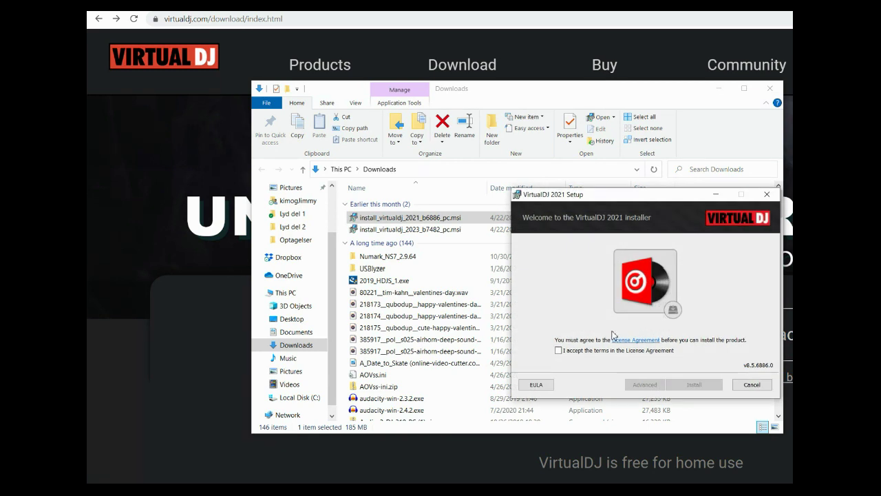
click(597, 351)
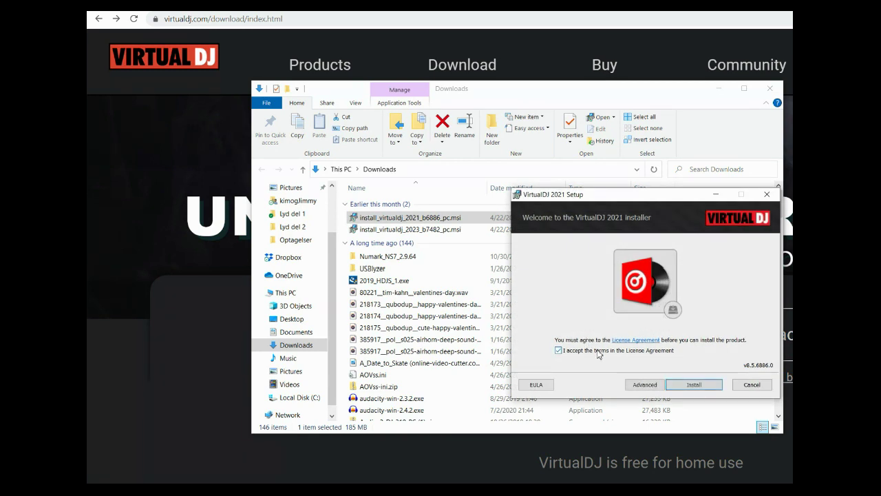
click(703, 386)
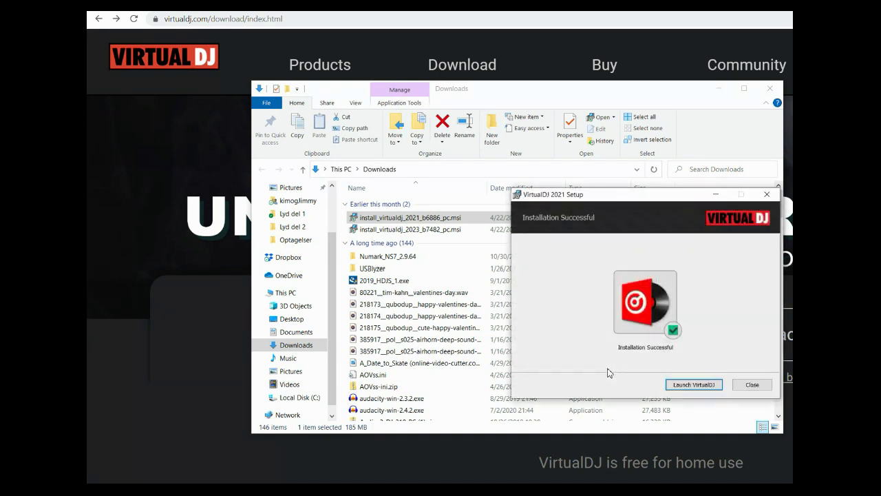
click(750, 385)
- Switch to the Documents window and open its VirtualDJ folder
key(alt+Tab)
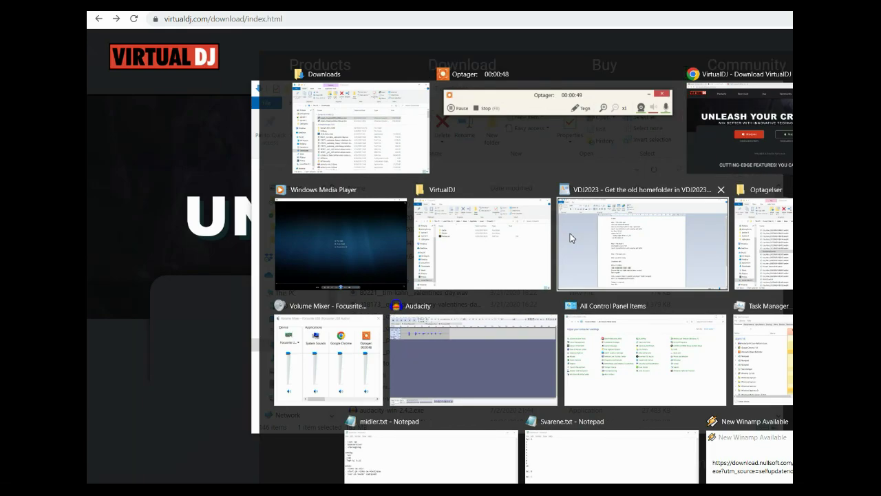
key(alt+Tab)
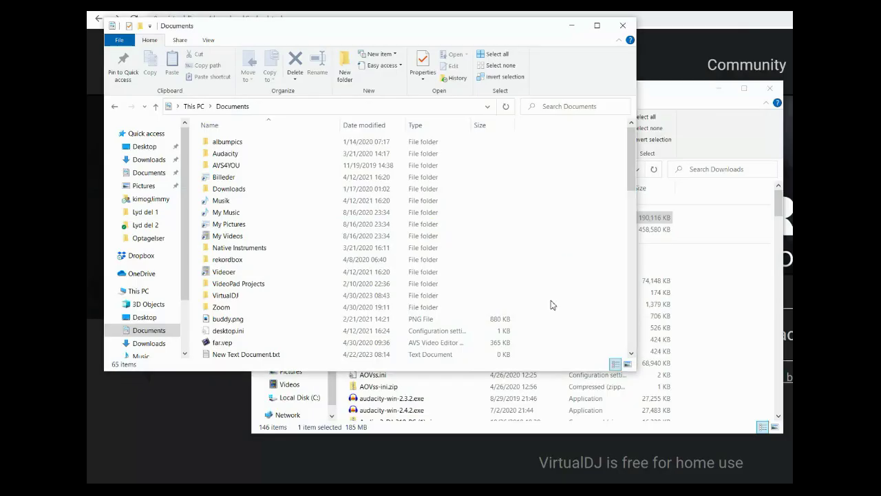
click(248, 296)
double_click(250, 297)
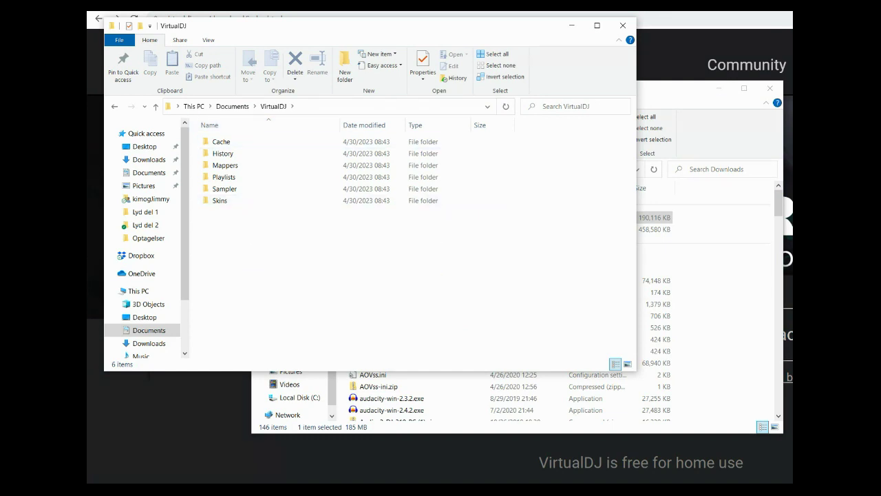
- Launch VirtualDJ 2021 from the Start search with 'vir'
key(super)
text(vir)
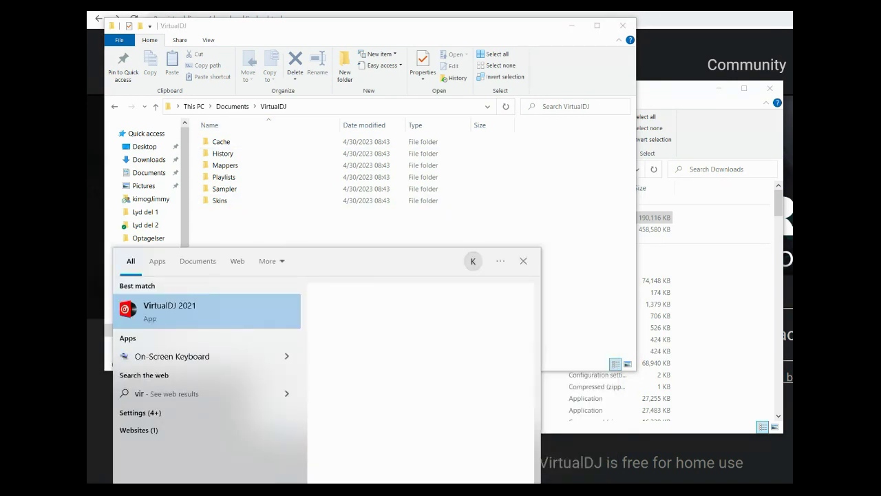
key(Return)
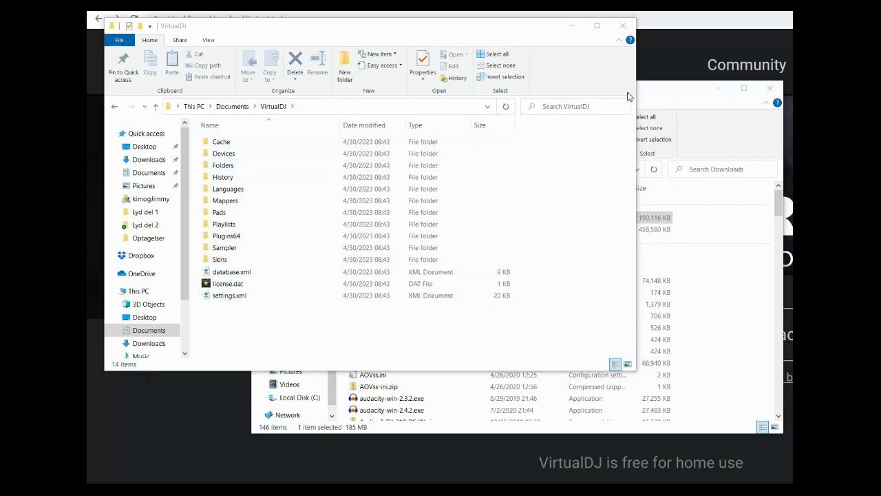
- Run install_virtualdj_2023_b7482_pc.msi, check the Advanced Skins and plugins location, then install VirtualDJ 2023
click(671, 91)
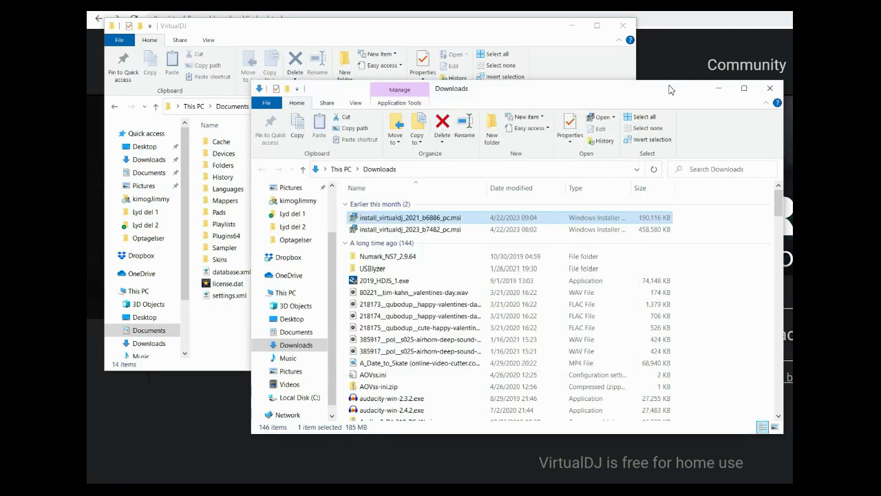
click(491, 233)
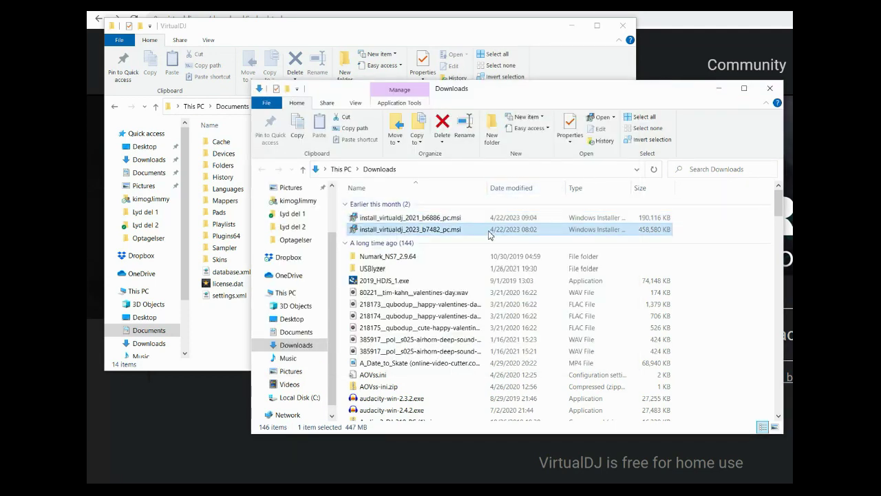
double_click(417, 234)
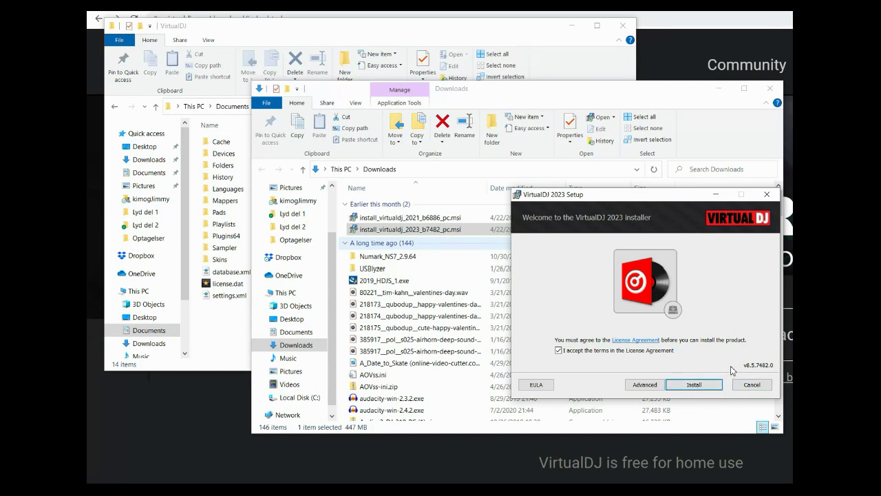
click(656, 385)
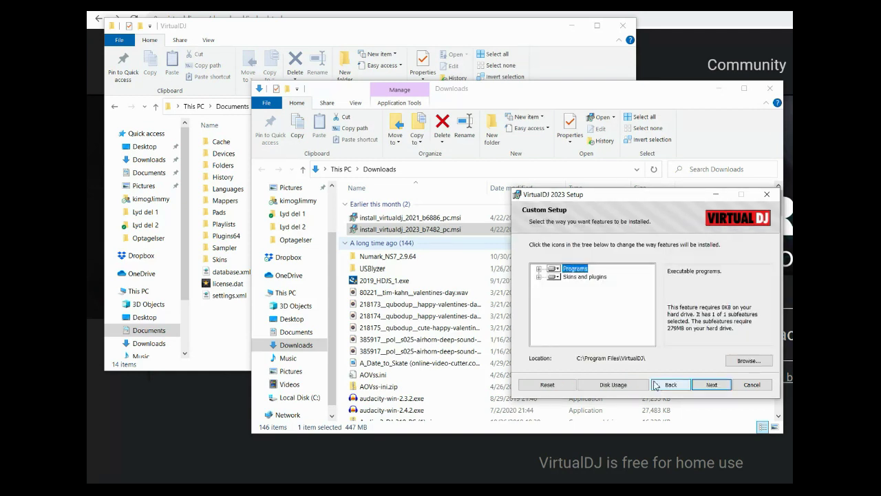
click(595, 277)
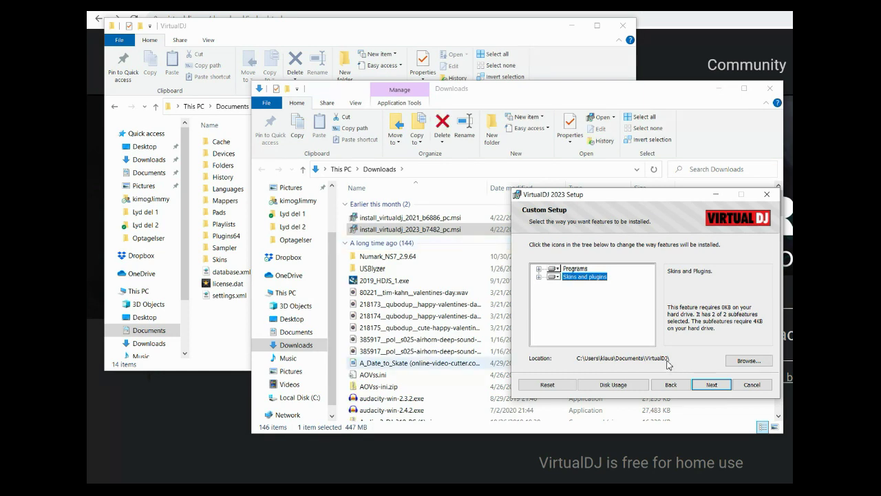
click(666, 390)
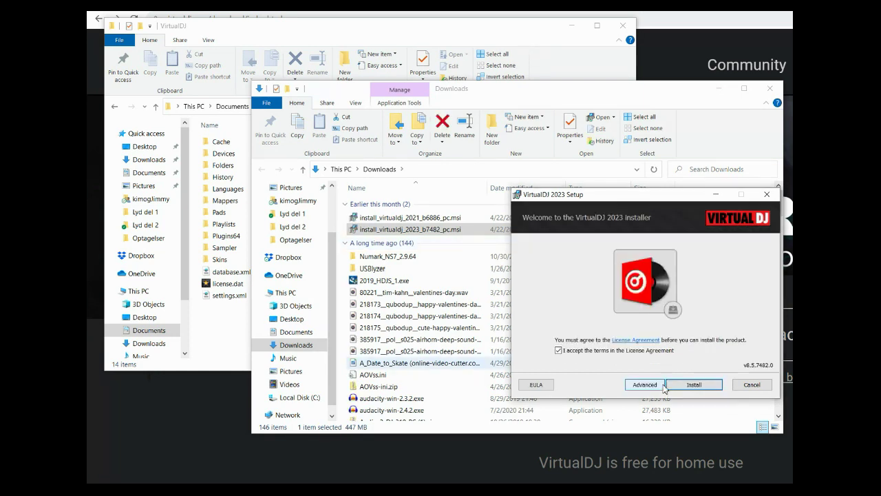
click(706, 387)
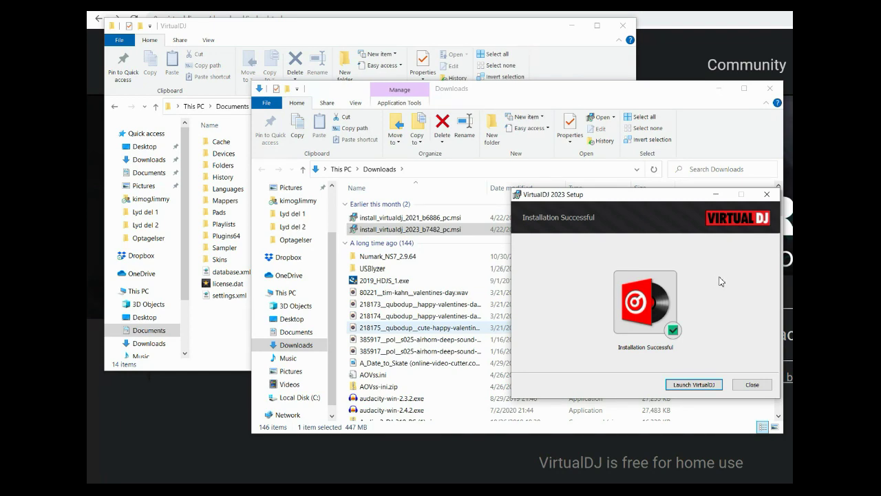
- Launch VirtualDJ 2023 and dismiss the New Device and Equalizer notices
click(694, 385)
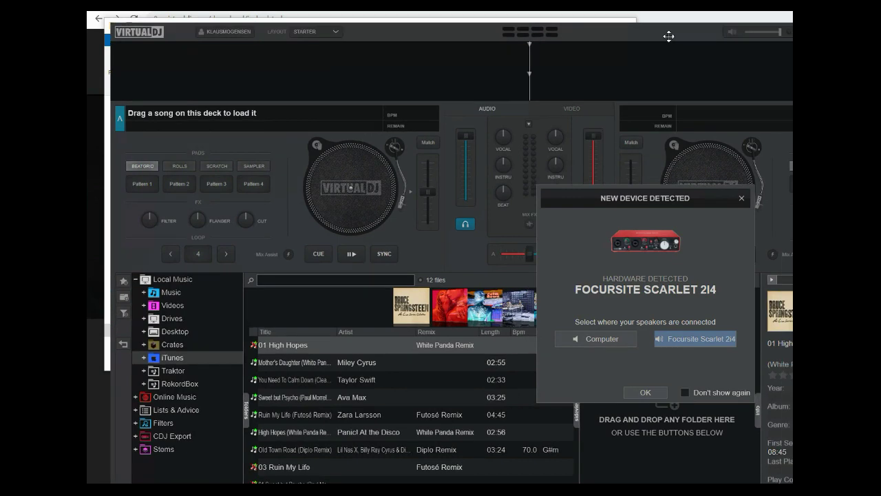
drag(668, 36, 560, 38)
click(741, 204)
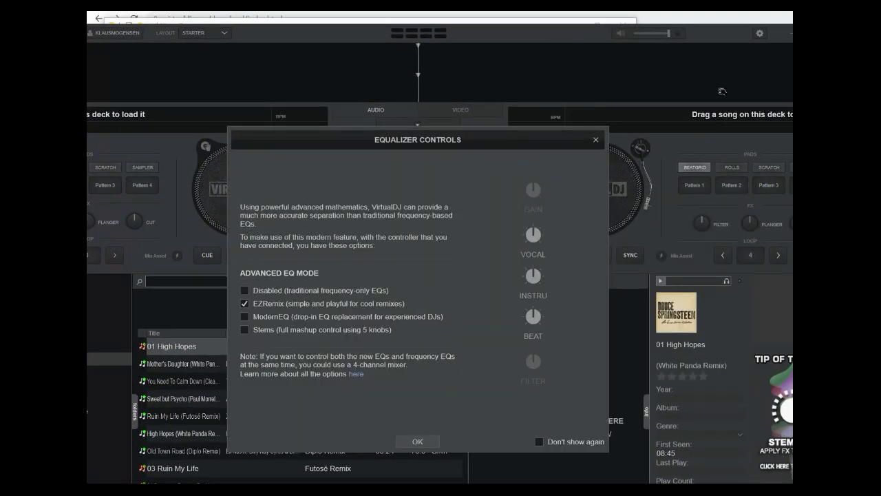
click(595, 139)
- Open VirtualDJ's home folder in File Explorer from Settings > Options & Tweaks
click(760, 33)
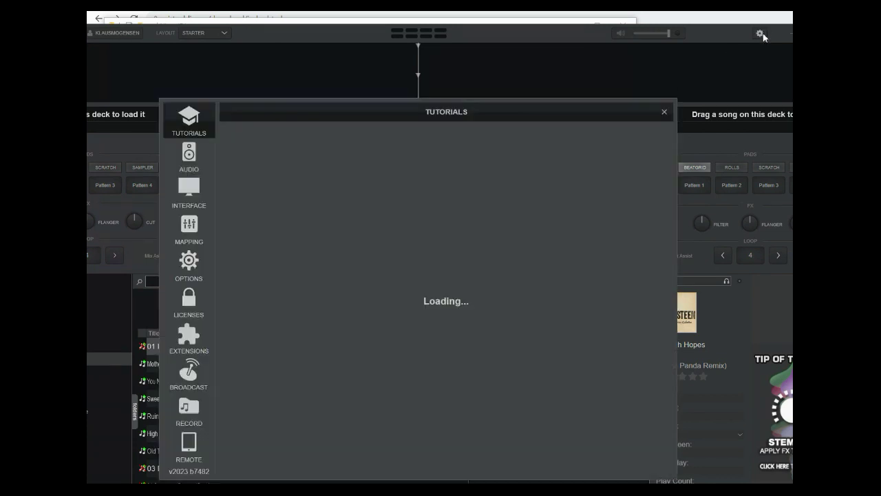
drag(576, 108, 588, 85)
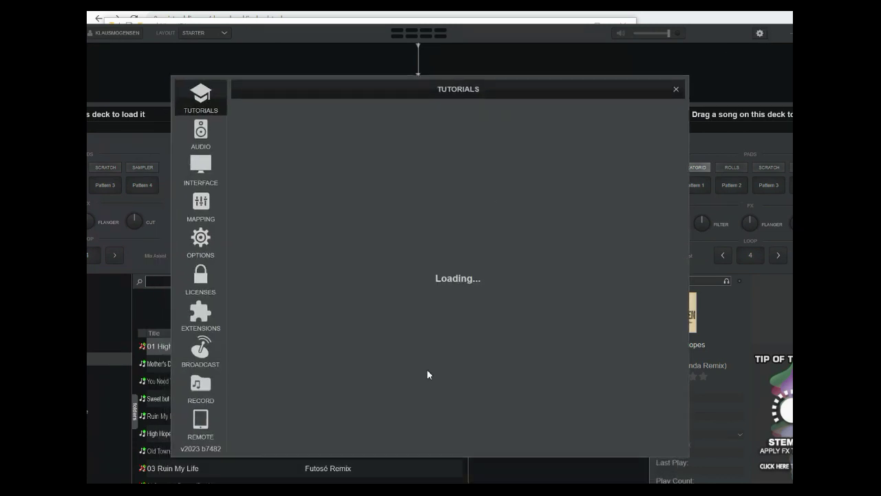
click(201, 249)
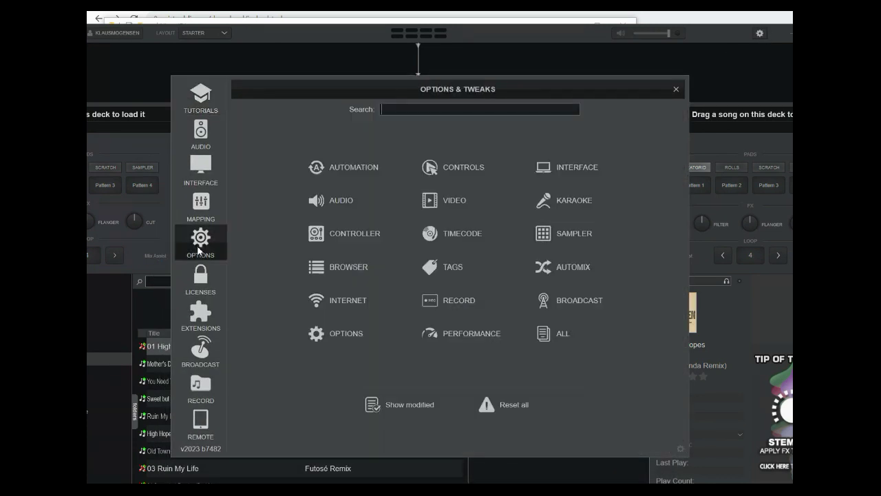
click(681, 450)
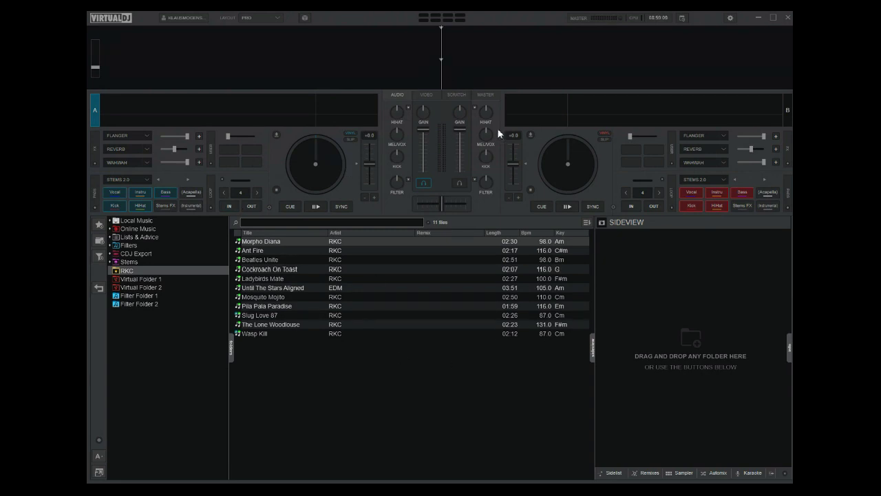
- Load Morpho Diana onto deck A and show the Options & Tweaks settings page
double_click(258, 242)
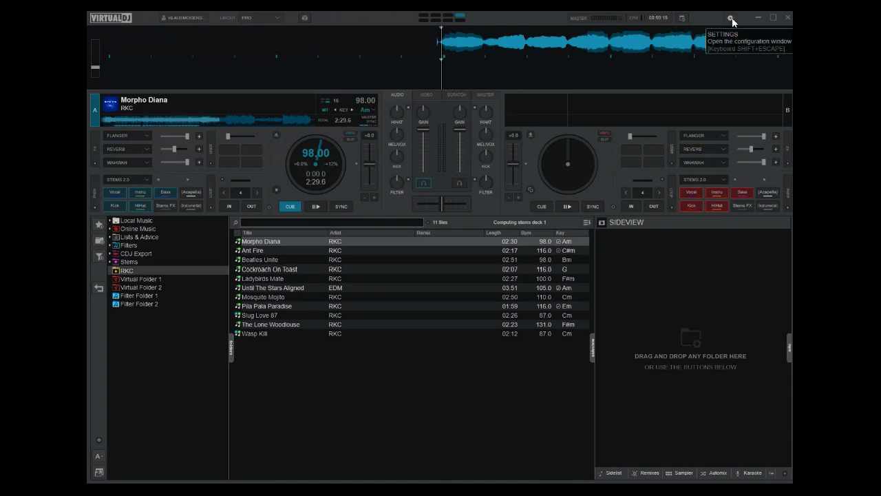
click(732, 19)
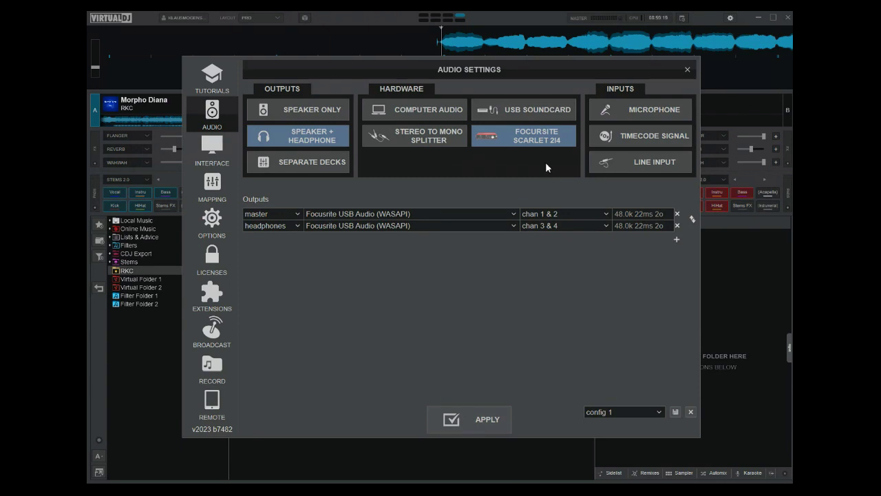
click(212, 219)
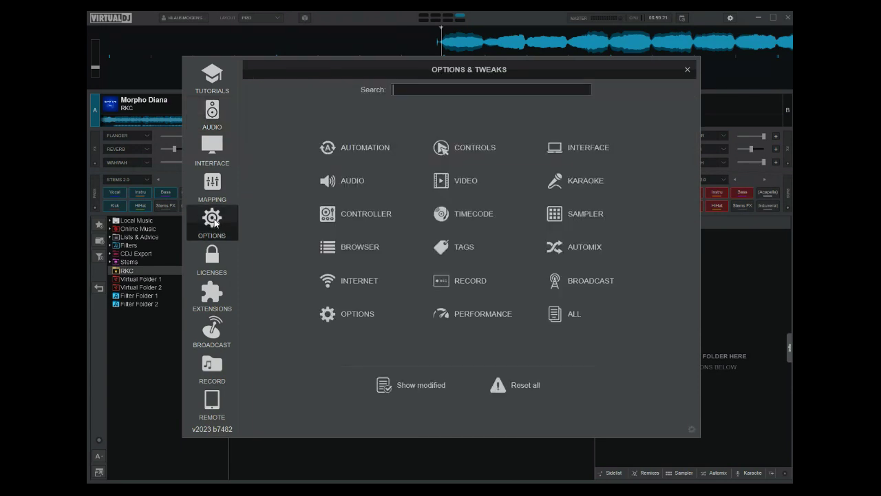
- Open the AppData\Local\VirtualDJ home folder in File Explorer and move its window aside
click(694, 434)
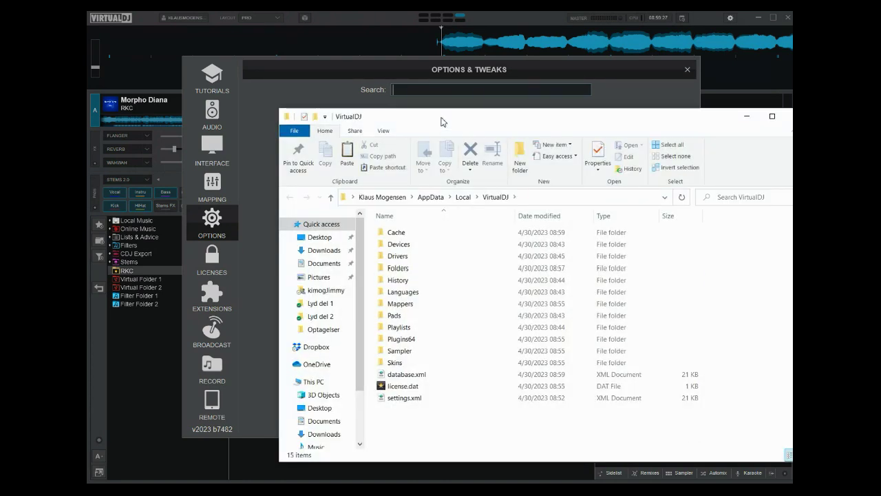
drag(421, 114, 349, 77)
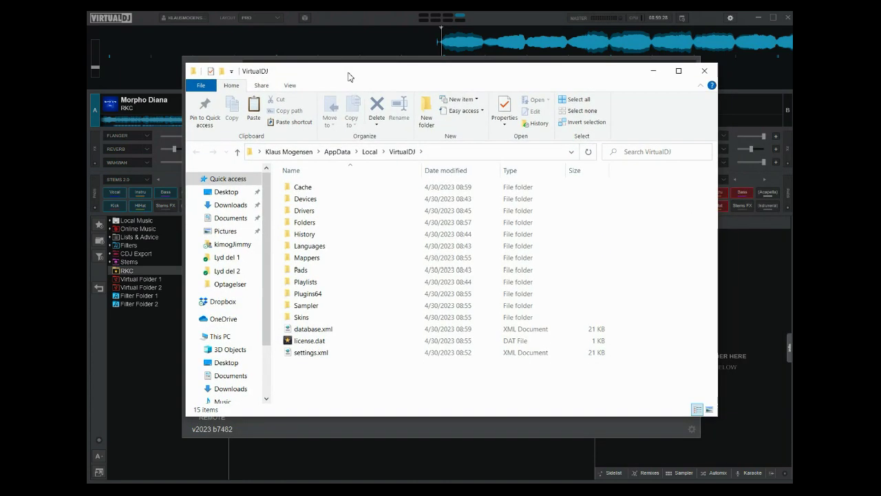
- Close VirtualDJ and shift the Documents window down to uncover the AppData window
click(789, 21)
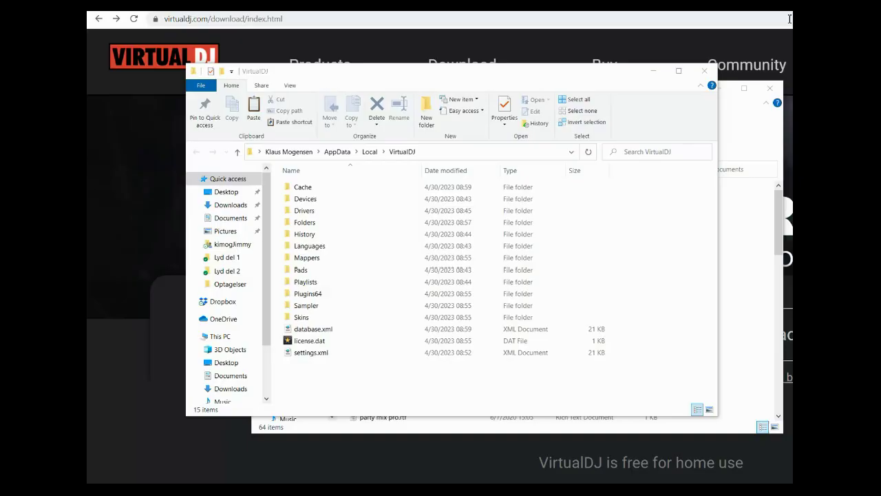
click(742, 128)
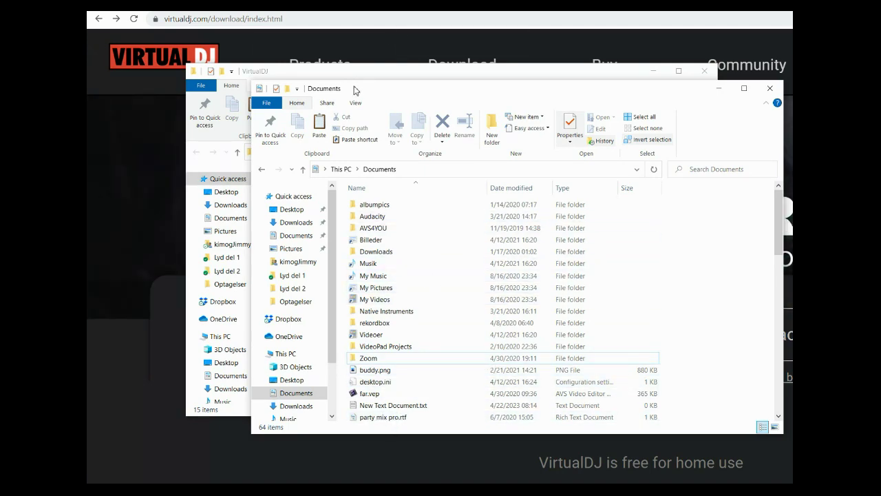
drag(355, 90, 365, 200)
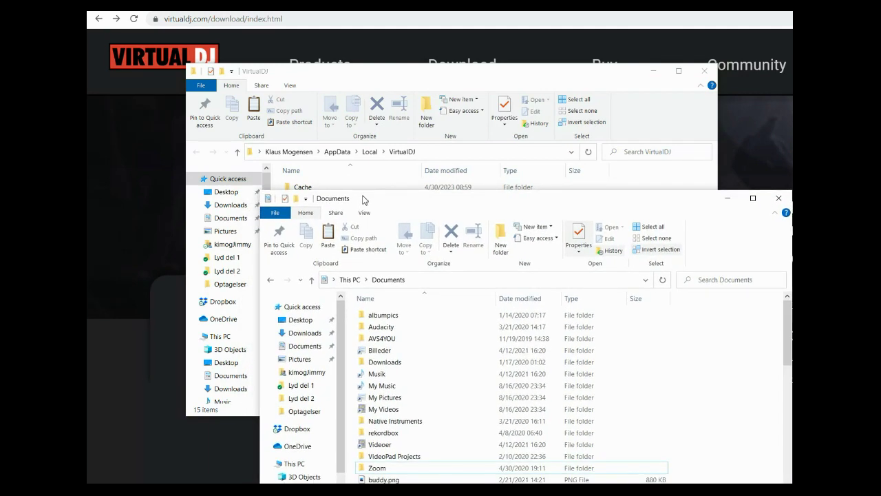
- Move the VirtualDJ folder from AppData\Local into the Documents folder
click(369, 152)
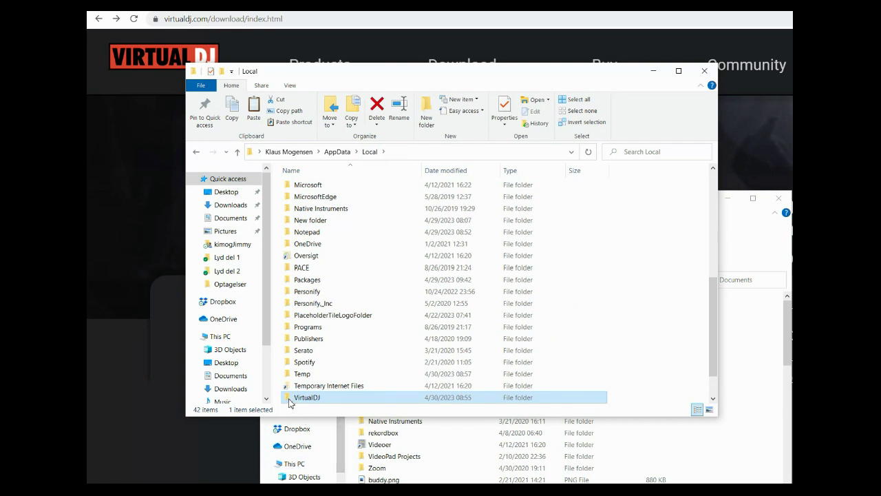
drag(289, 403, 712, 479)
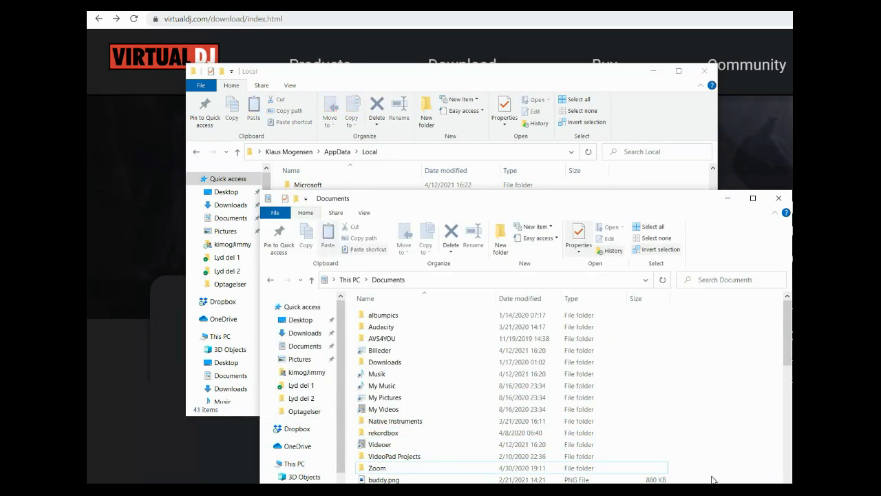
click(387, 280)
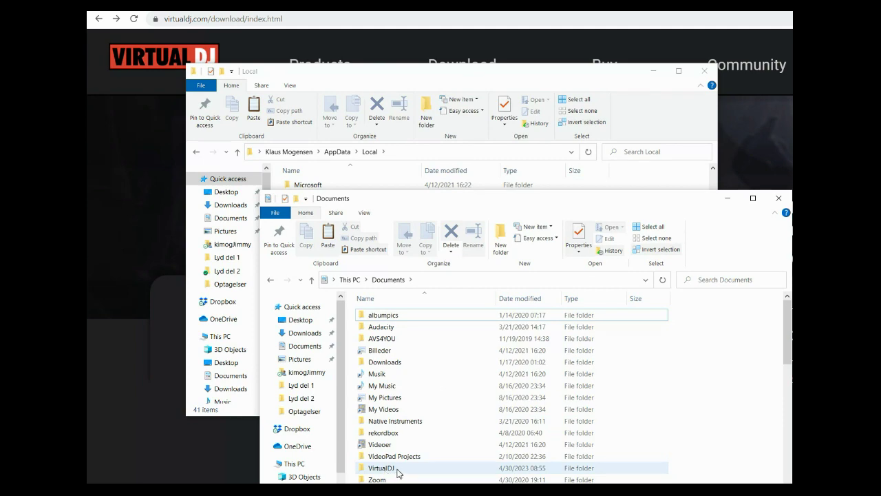
drag(399, 200, 328, 98)
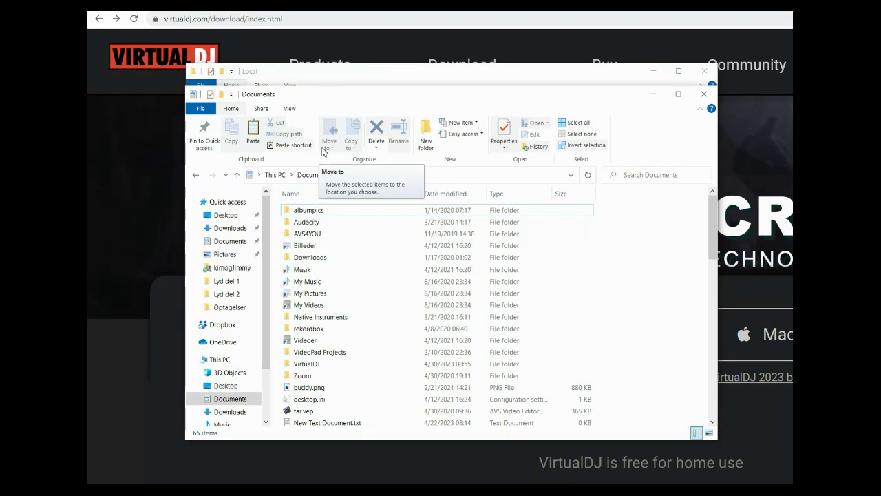
key(super)
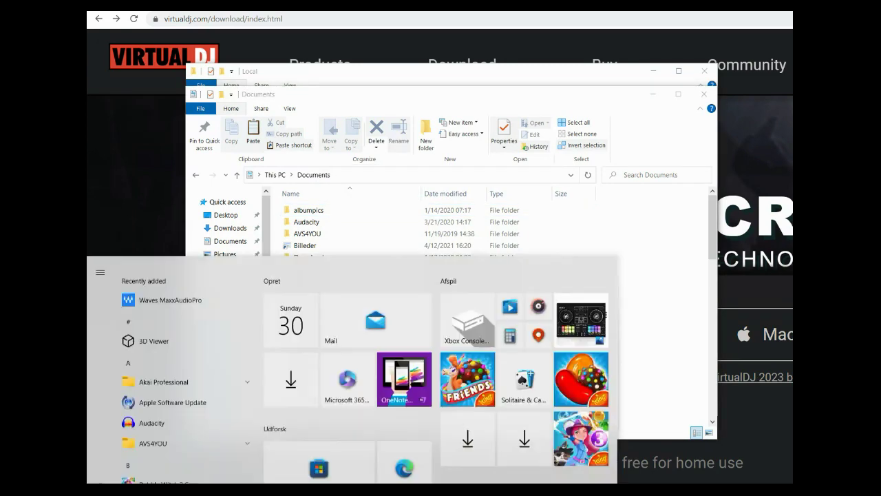
text(vir)
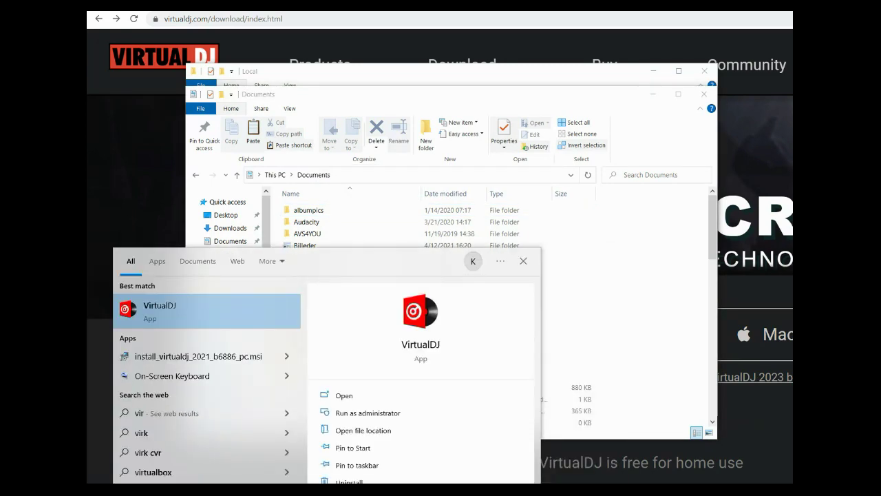
key(Return)
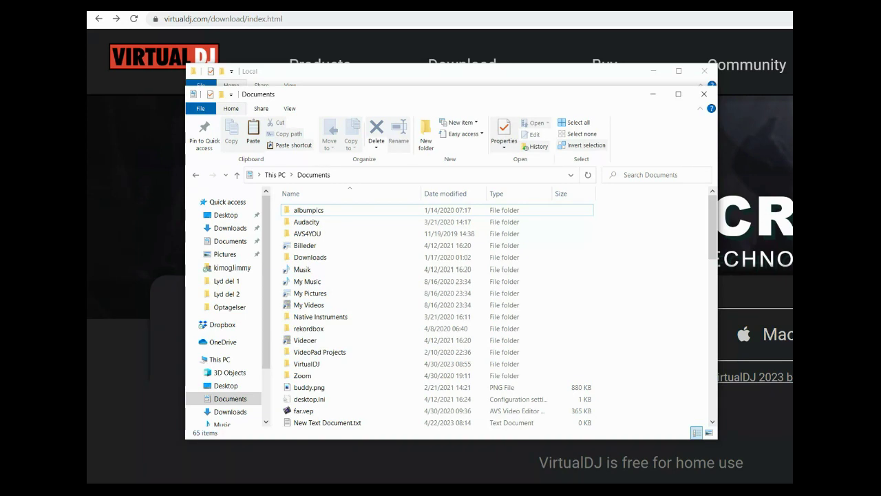
- Open Registry Editor and navigate to the HKEY_CURRENT_USER\SOFTWARE\VirtualDJ key
key(super)
text(regeit)
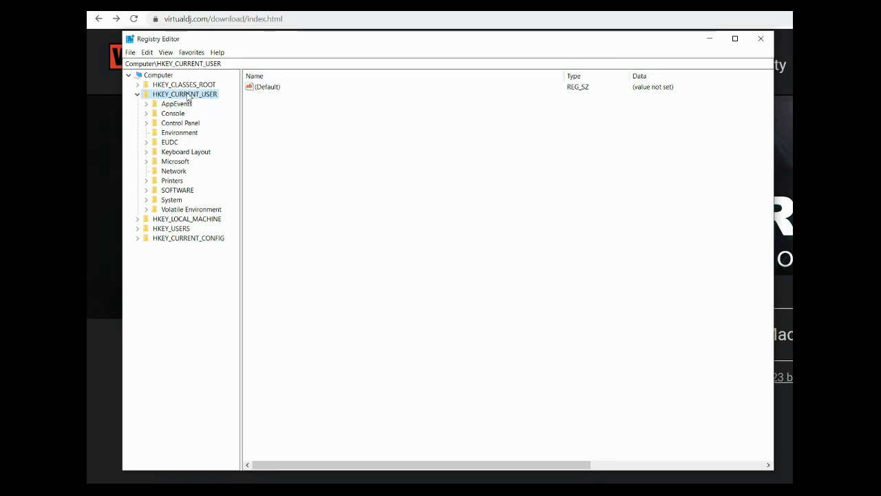
click(147, 190)
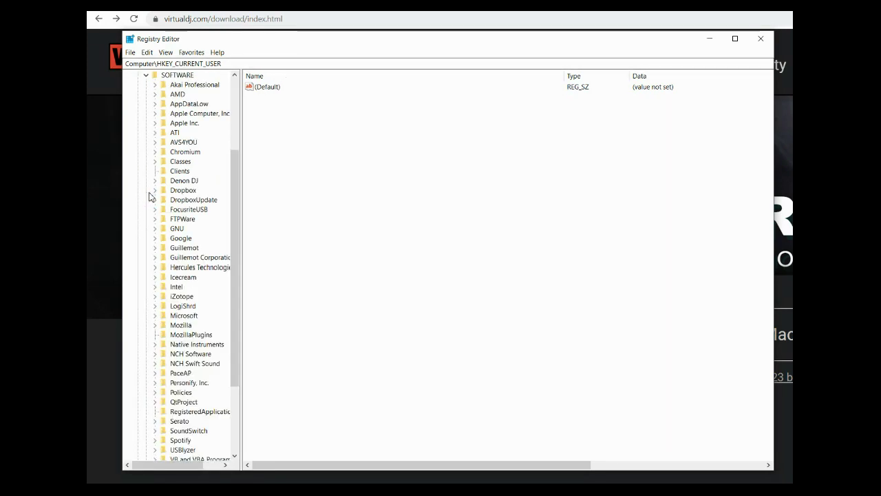
scroll(155, 195, down, 4)
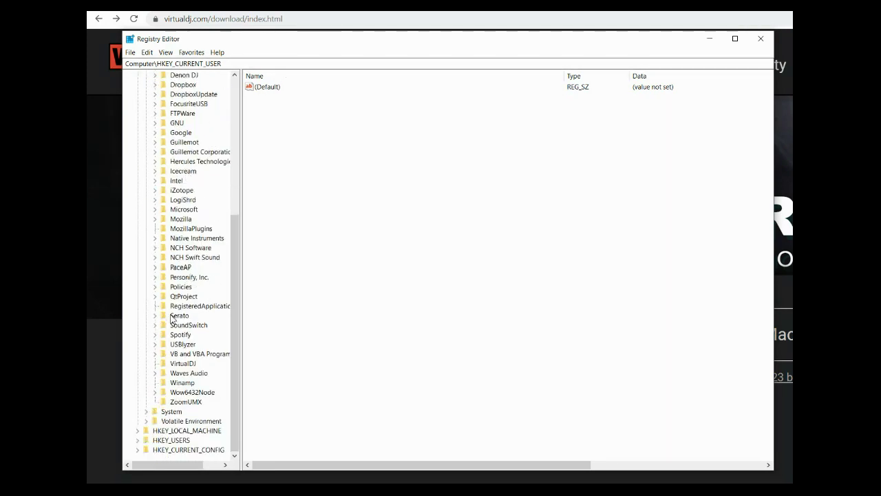
click(169, 363)
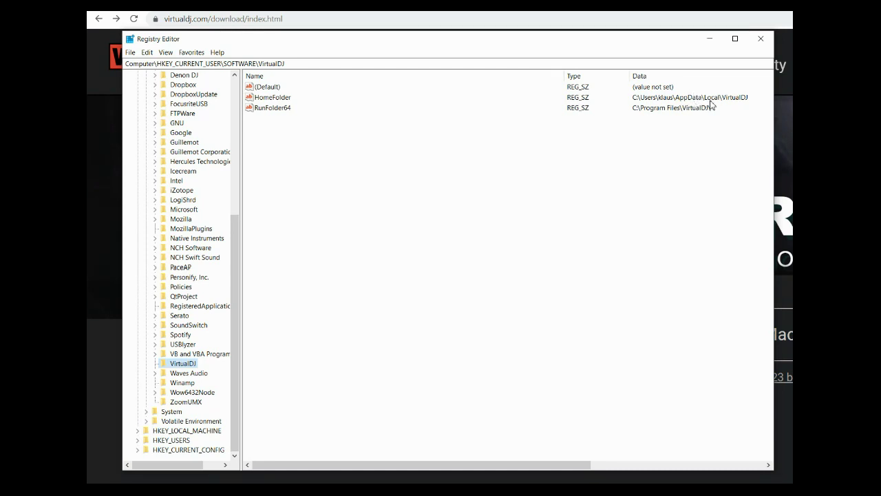
- Set the HomeFolder value to the Documents\VirtualDJ path copied from File Explorer
key(alt+Tab)
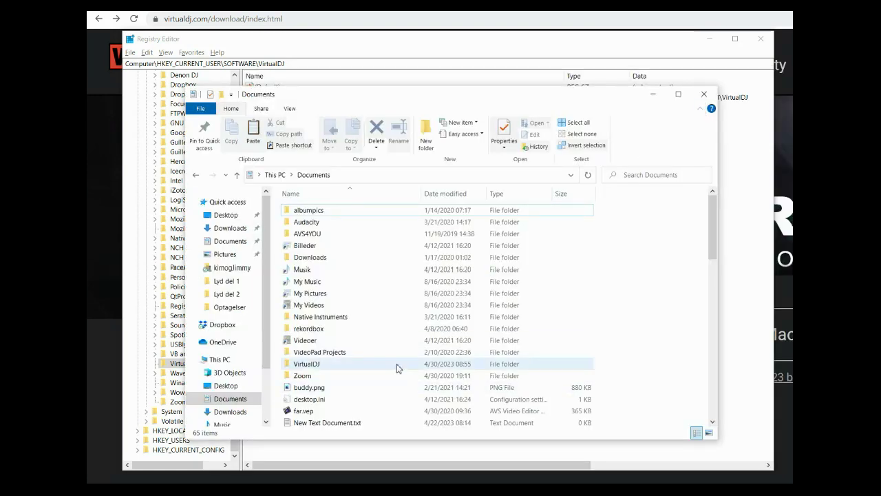
double_click(323, 363)
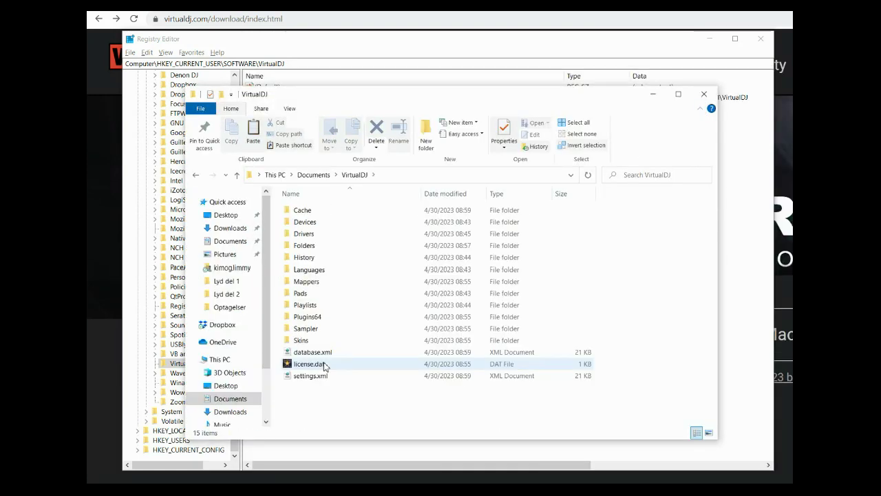
click(416, 176)
key(ctrl+c)
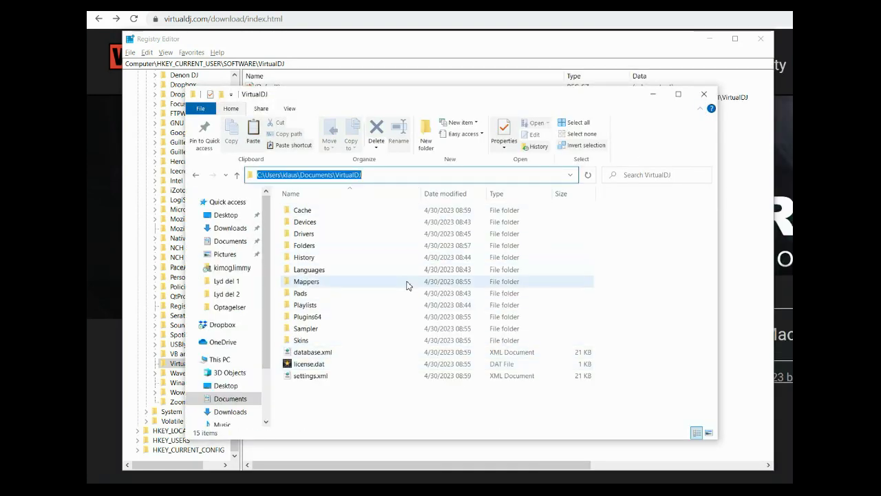
click(377, 48)
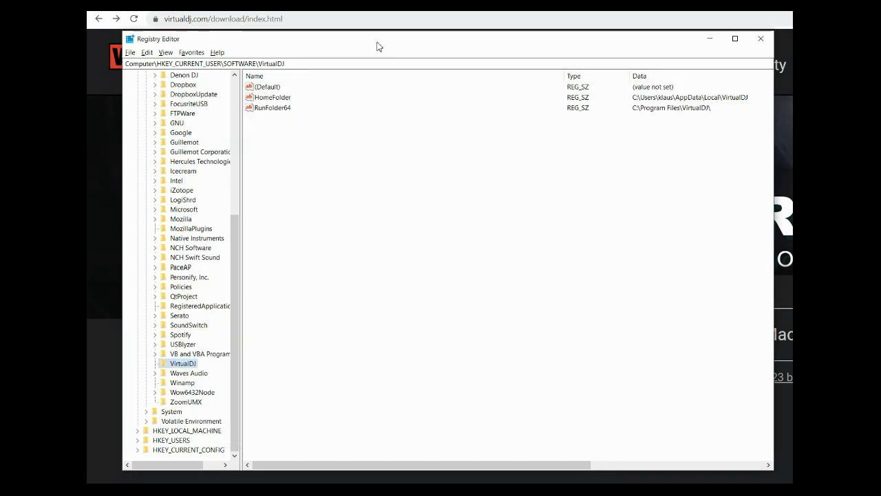
click(249, 100)
double_click(249, 100)
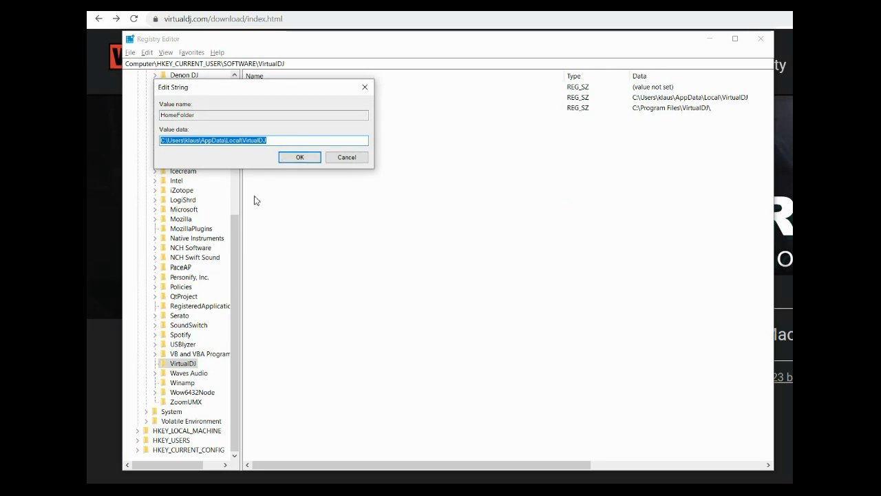
key(ctrl+v)
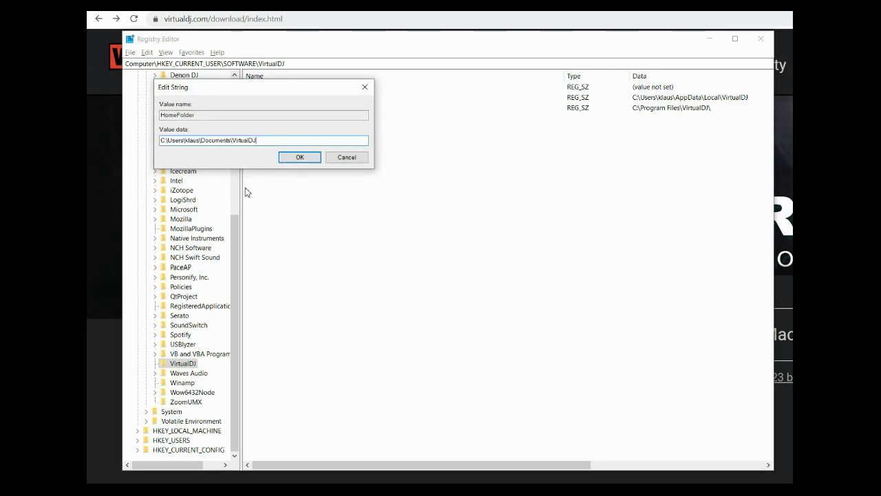
click(295, 158)
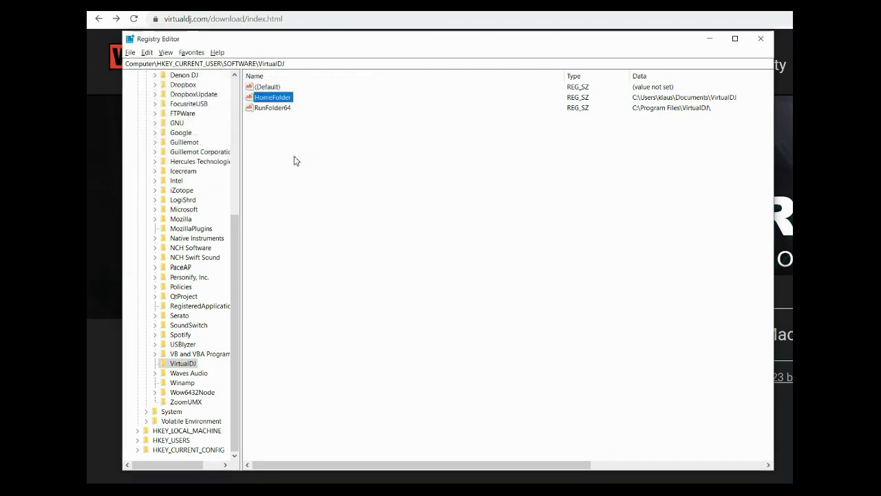
- Close Registry Editor and relaunch VirtualDJ from the Start search with 'virtual'
click(760, 41)
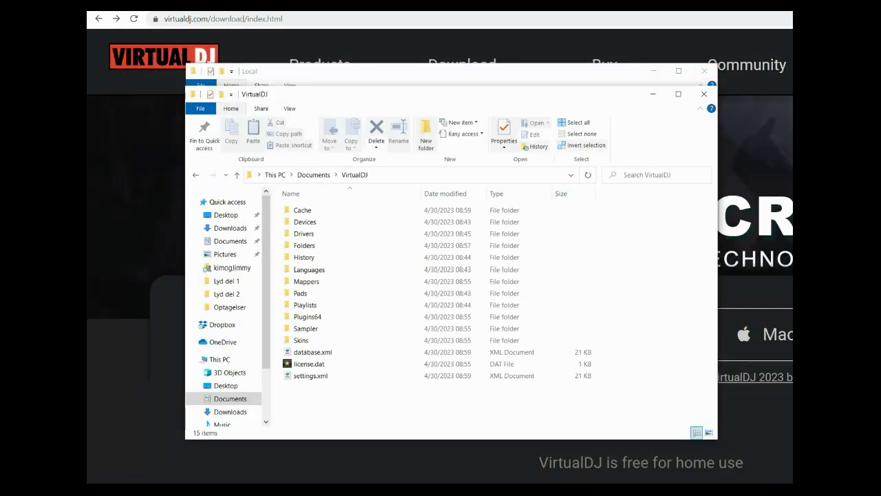
key(super)
text(virtual)
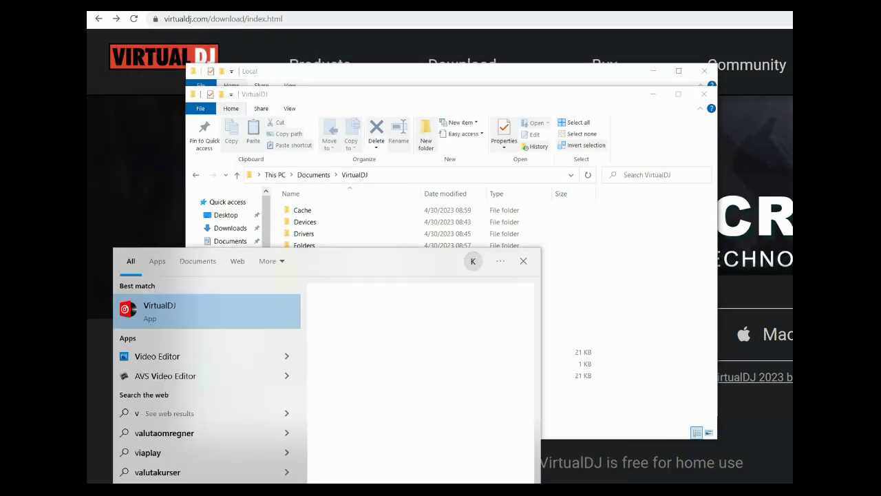
key(Return)
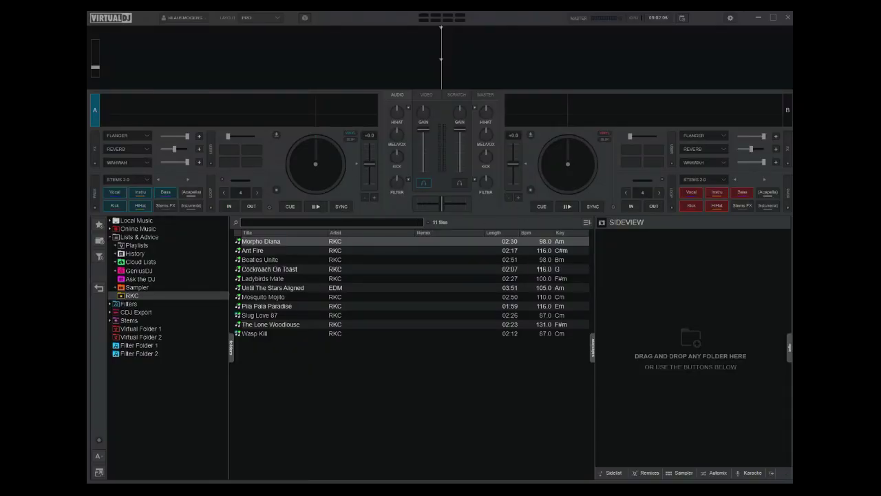
- Confirm in Options & Tweaks that the home folder now opens as Documents\VirtualDJ
click(730, 18)
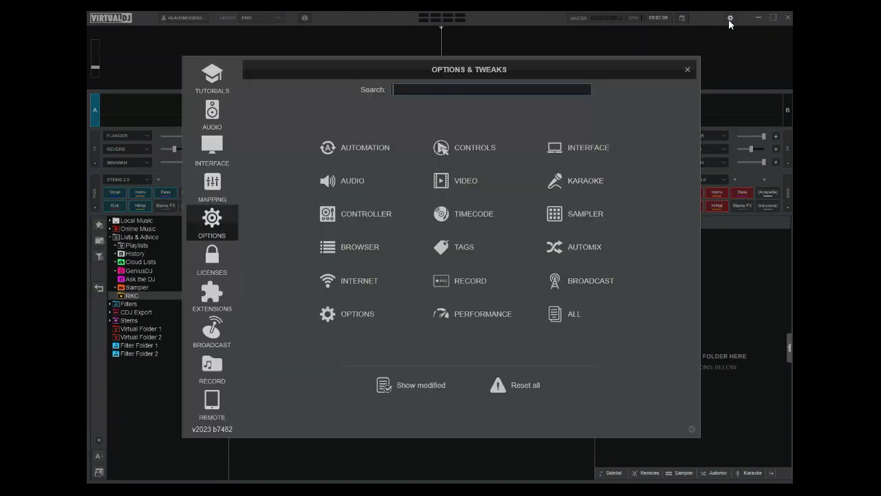
click(693, 431)
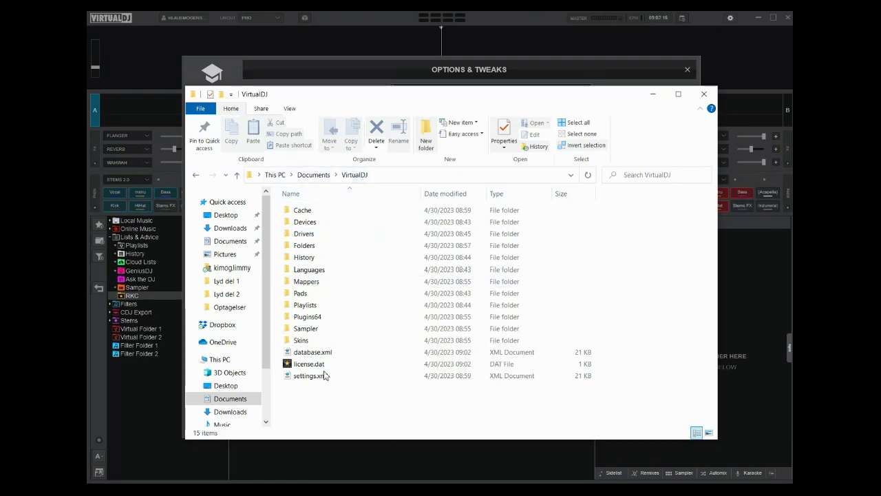
click(703, 94)
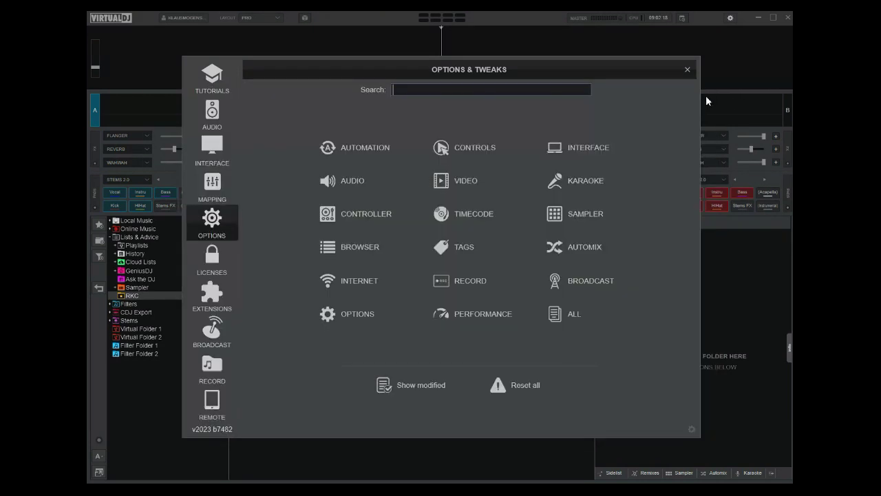